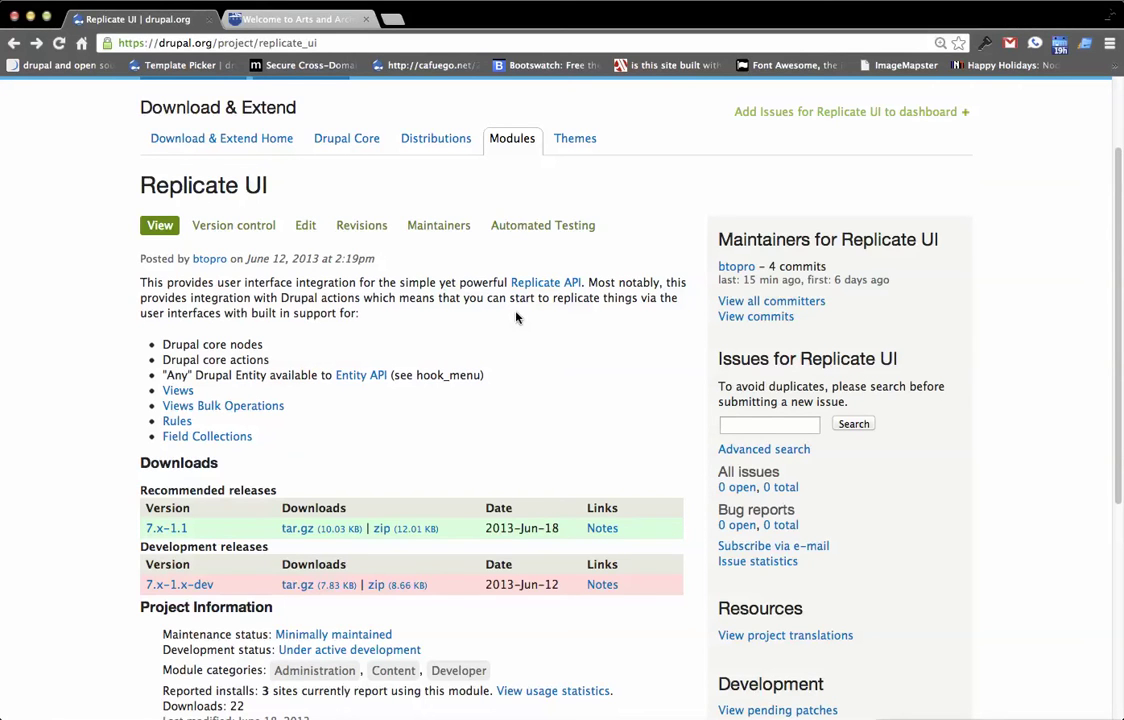
Step: Open the Replicate API project page and scroll down to its list of supported core entities
{"action": "left_click", "coordinate": [529, 283]}
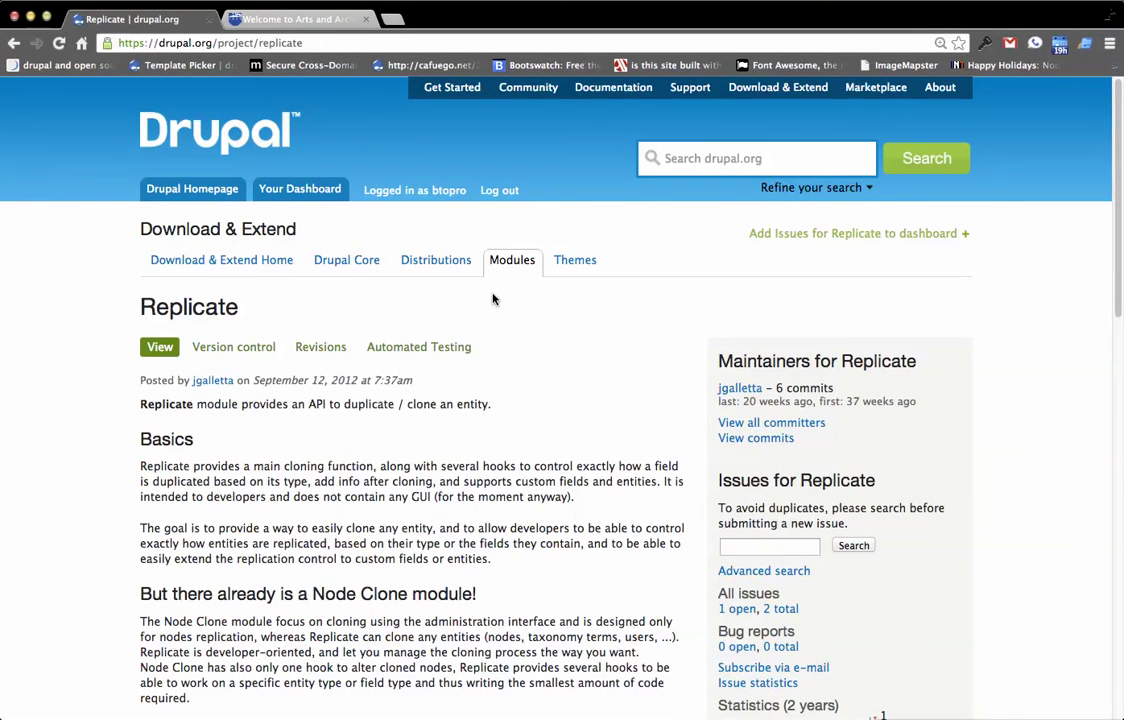
{"action": "scroll", "coordinate": [492, 299], "scroll_direction": "down", "scroll_amount": 5}
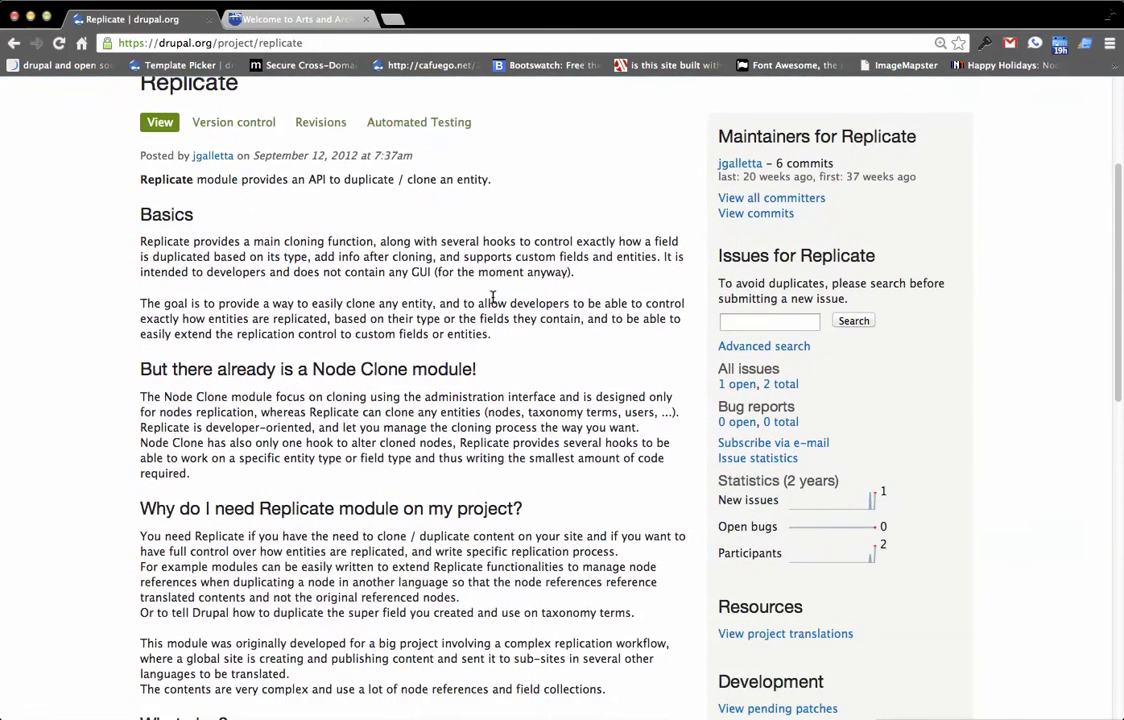
{"action": "scroll", "coordinate": [492, 297], "scroll_direction": "down", "scroll_amount": 5}
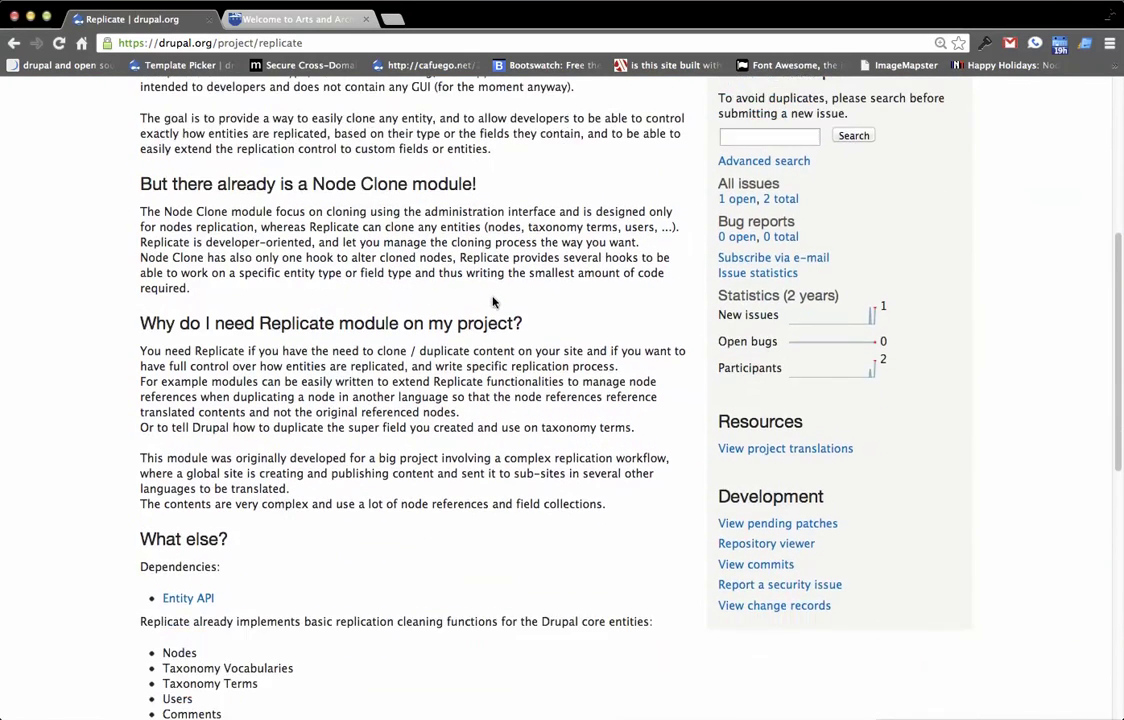
{"action": "scroll", "coordinate": [492, 297], "scroll_direction": "down", "scroll_amount": 1}
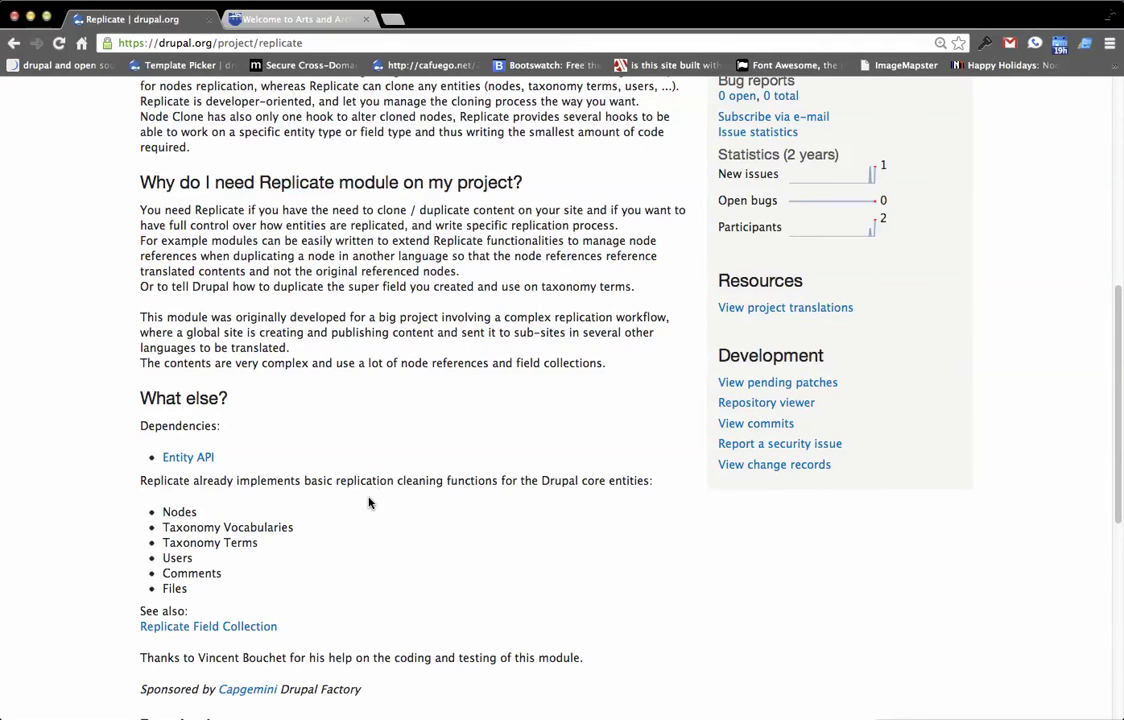
{"action": "scroll", "coordinate": [287, 442], "scroll_direction": "down", "scroll_amount": 1}
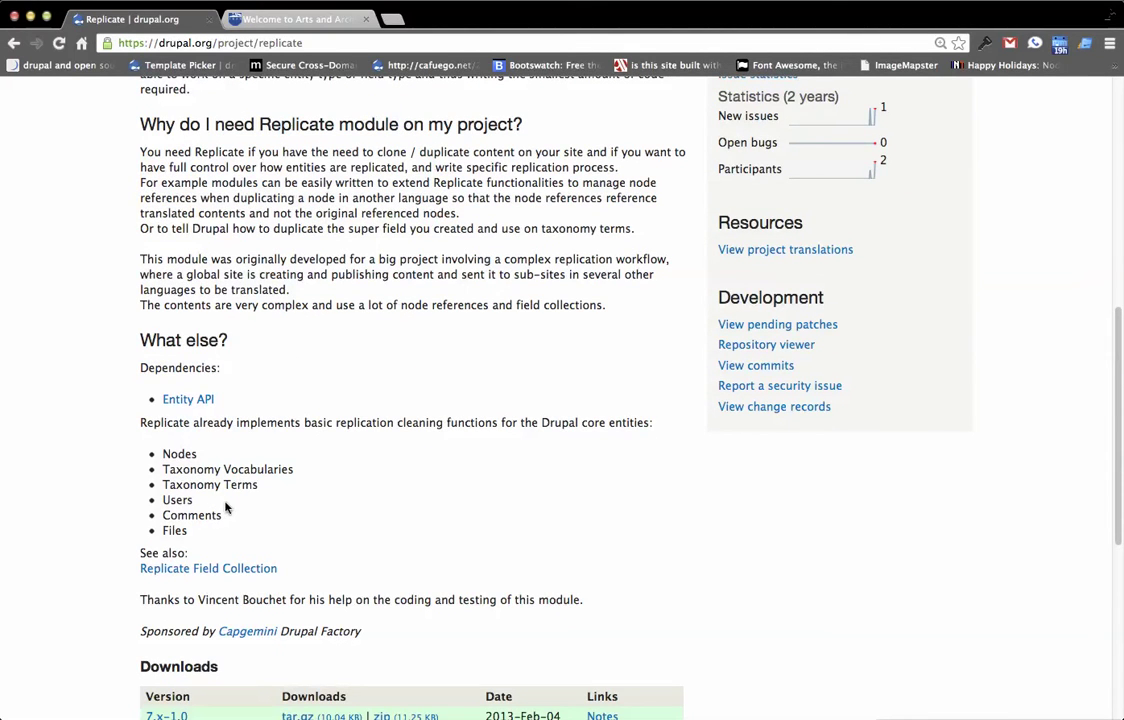
{"action": "left_click", "coordinate": [208, 572]}
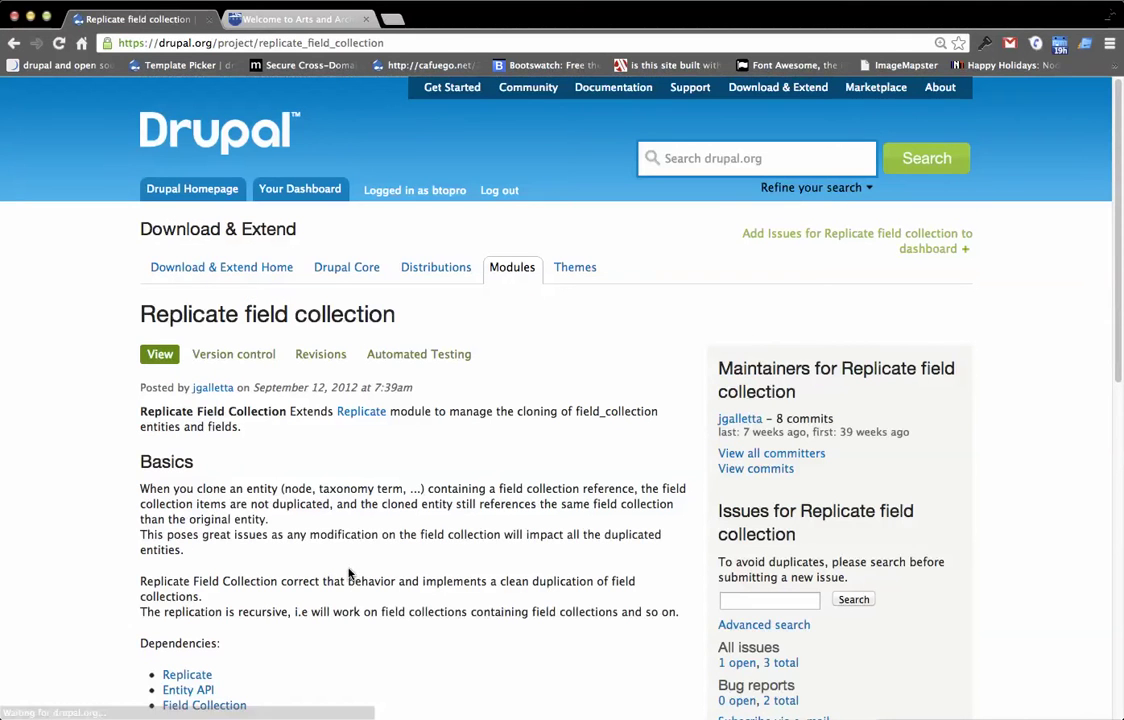
Step: Scroll through the Replicate field collection page, then go back and forward to the Replicate UI page
{"action": "scroll", "coordinate": [498, 430], "scroll_direction": "down", "scroll_amount": 3}
{"action": "scroll", "coordinate": [493, 443], "scroll_direction": "down", "scroll_amount": 5}
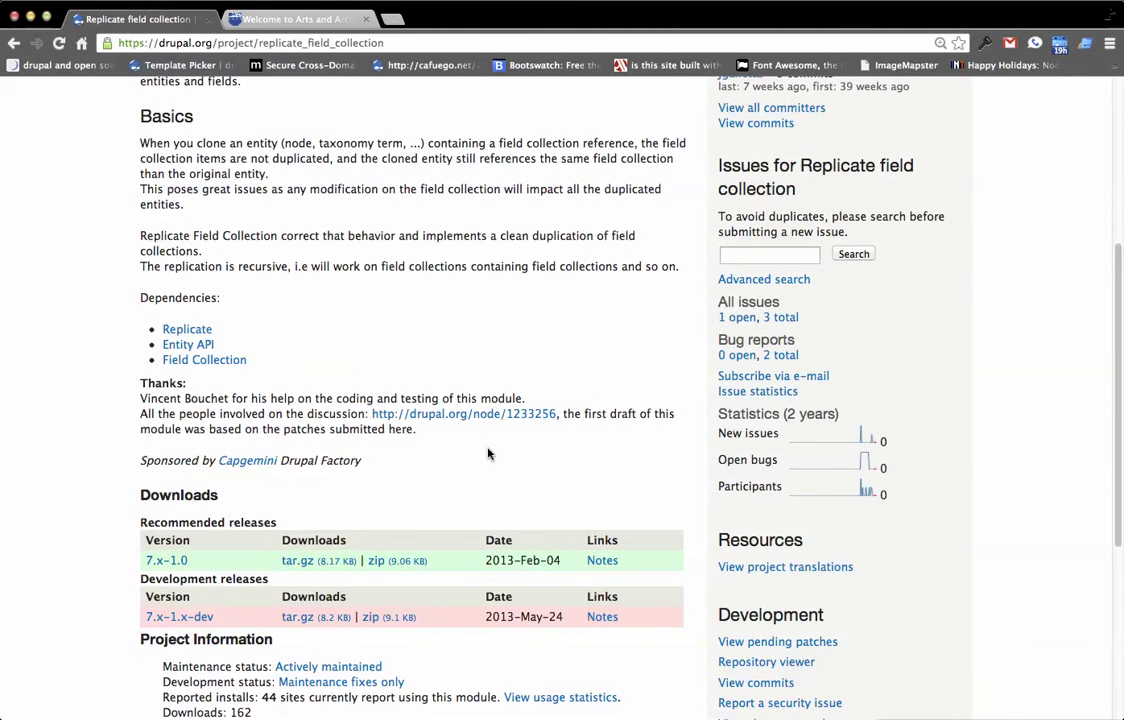
{"action": "scroll", "coordinate": [470, 400], "scroll_direction": "up", "scroll_amount": 5}
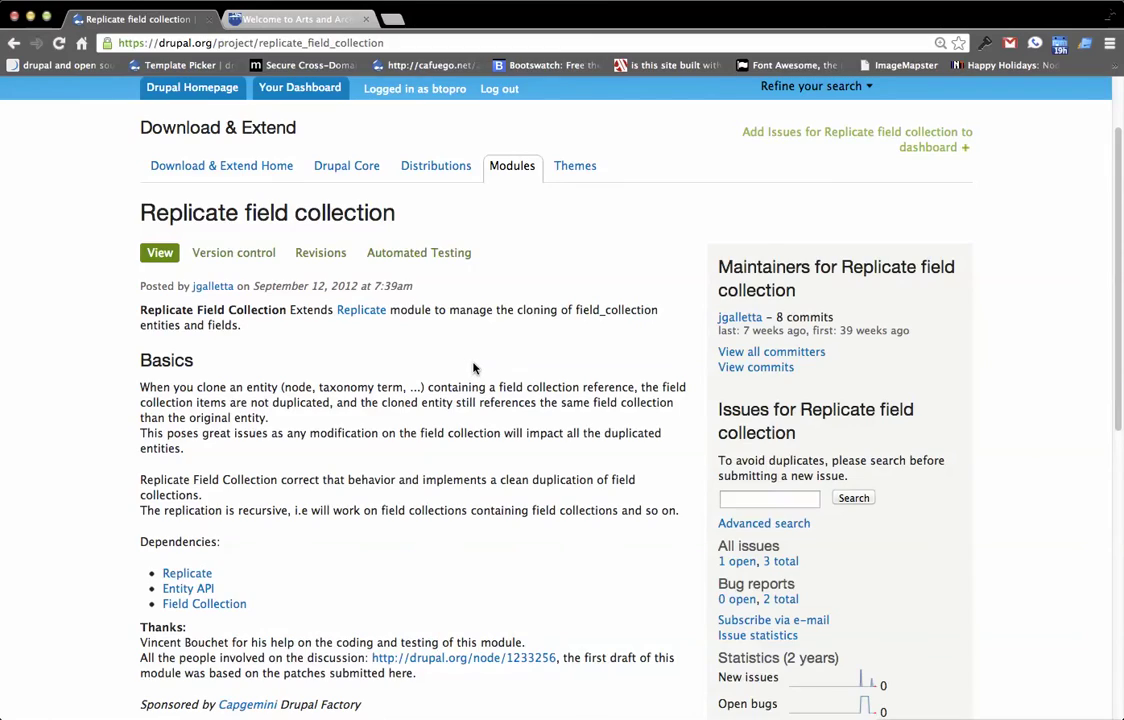
{"action": "key", "text": "super+bracketleft"}
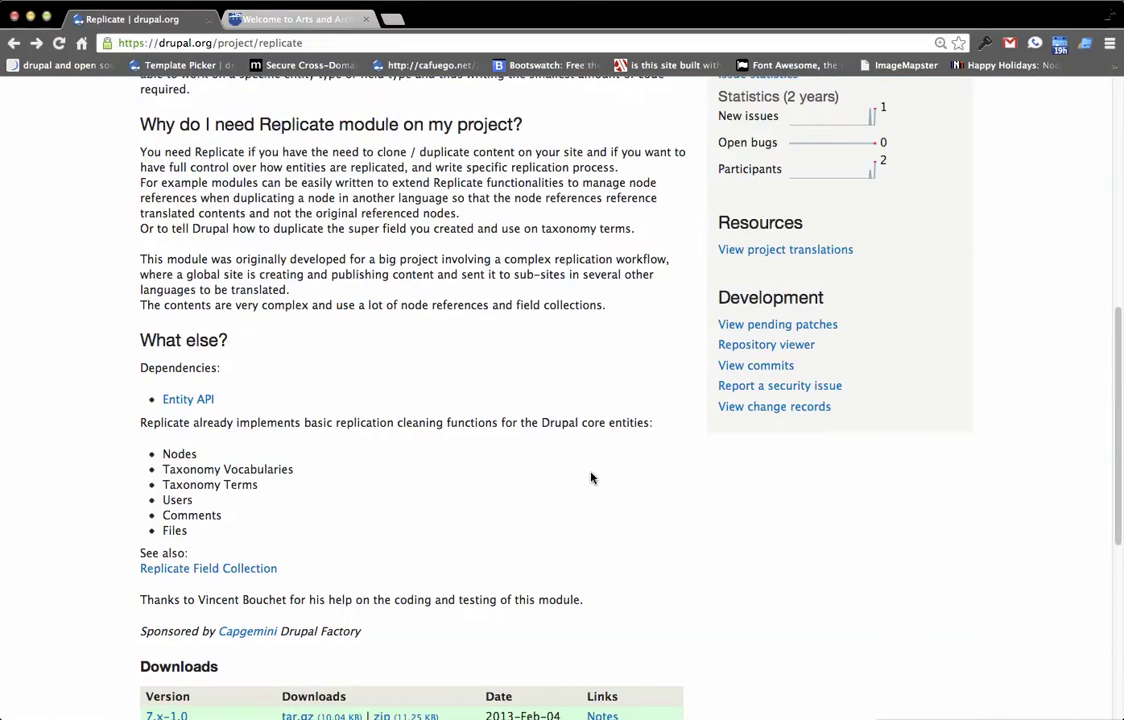
{"action": "scroll", "coordinate": [591, 478], "scroll_direction": "up", "scroll_amount": 7}
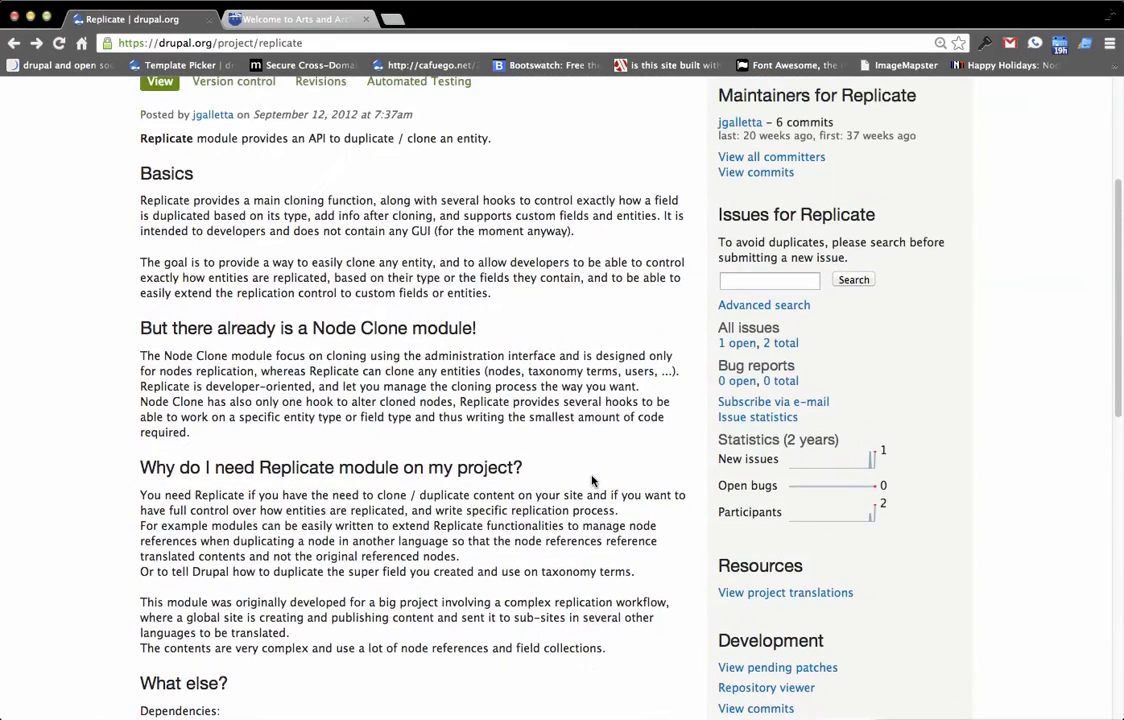
{"action": "key", "text": "super+bracketright"}
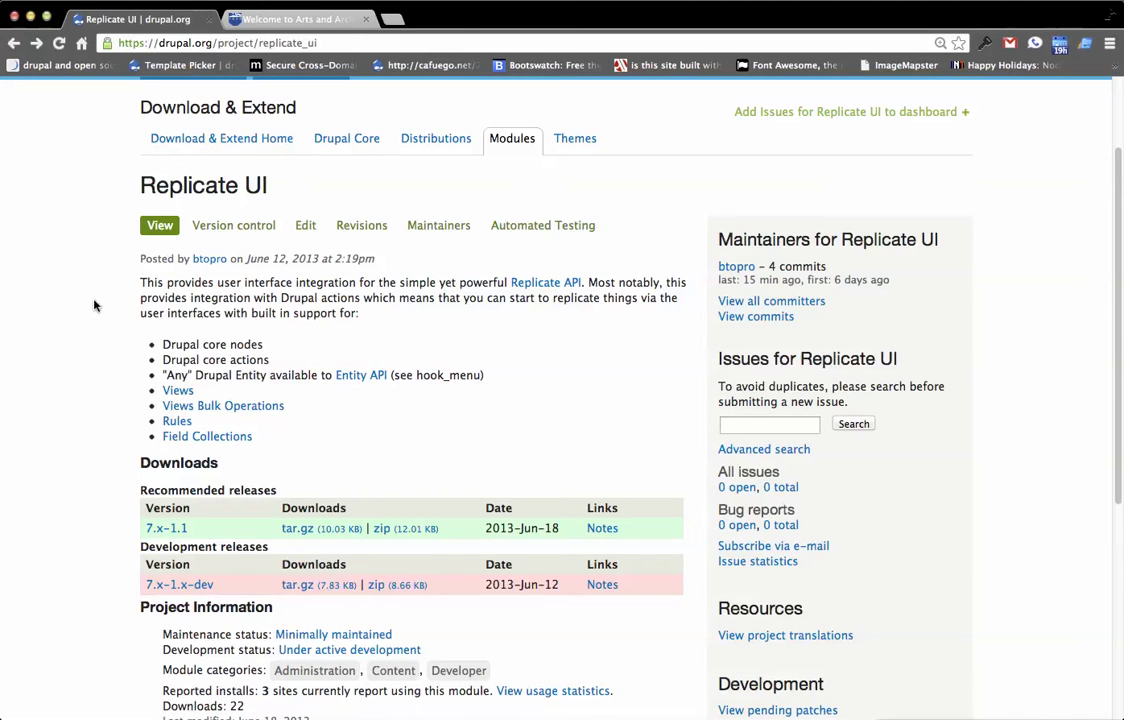
{"action": "left_click", "coordinate": [281, 21]}
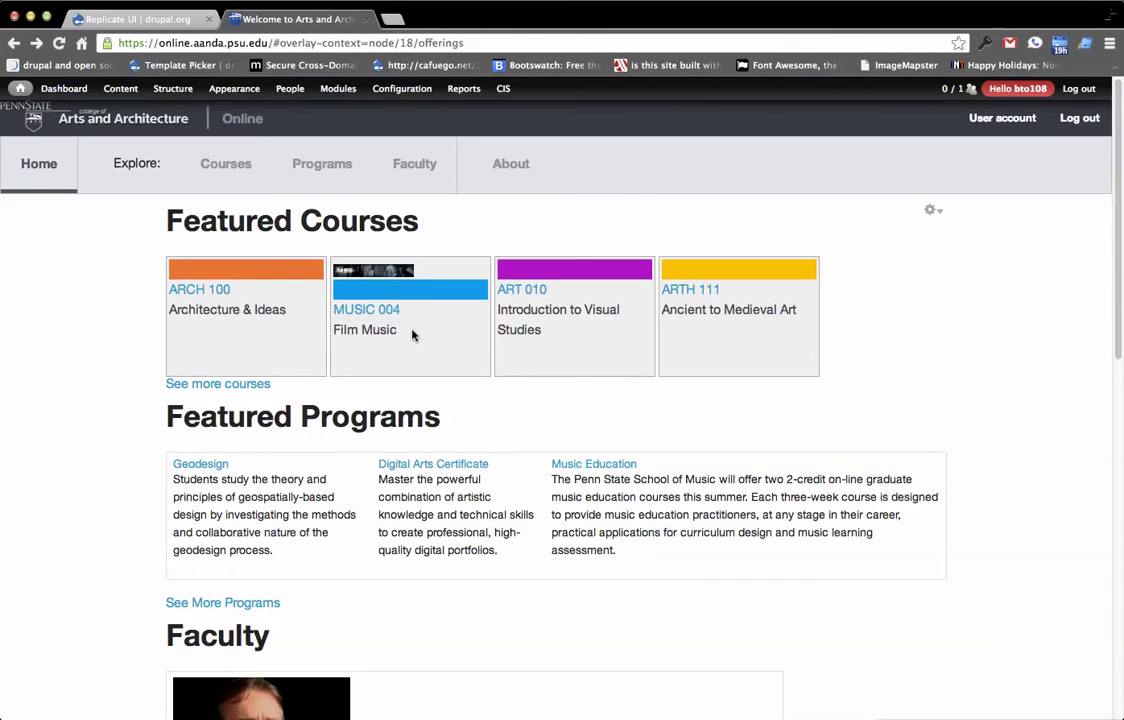
Step: Open the ARCH 100 course and bring up its Replicate confirmation for node 18
{"action": "left_click", "coordinate": [178, 291]}
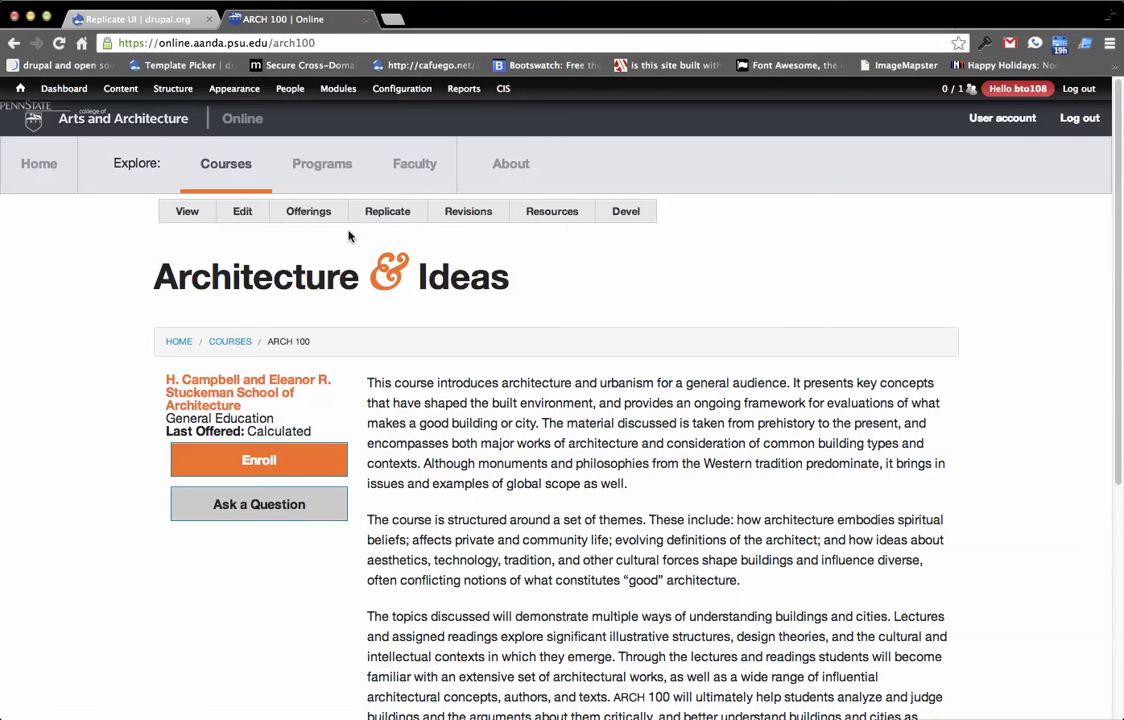
{"action": "left_click", "coordinate": [387, 215]}
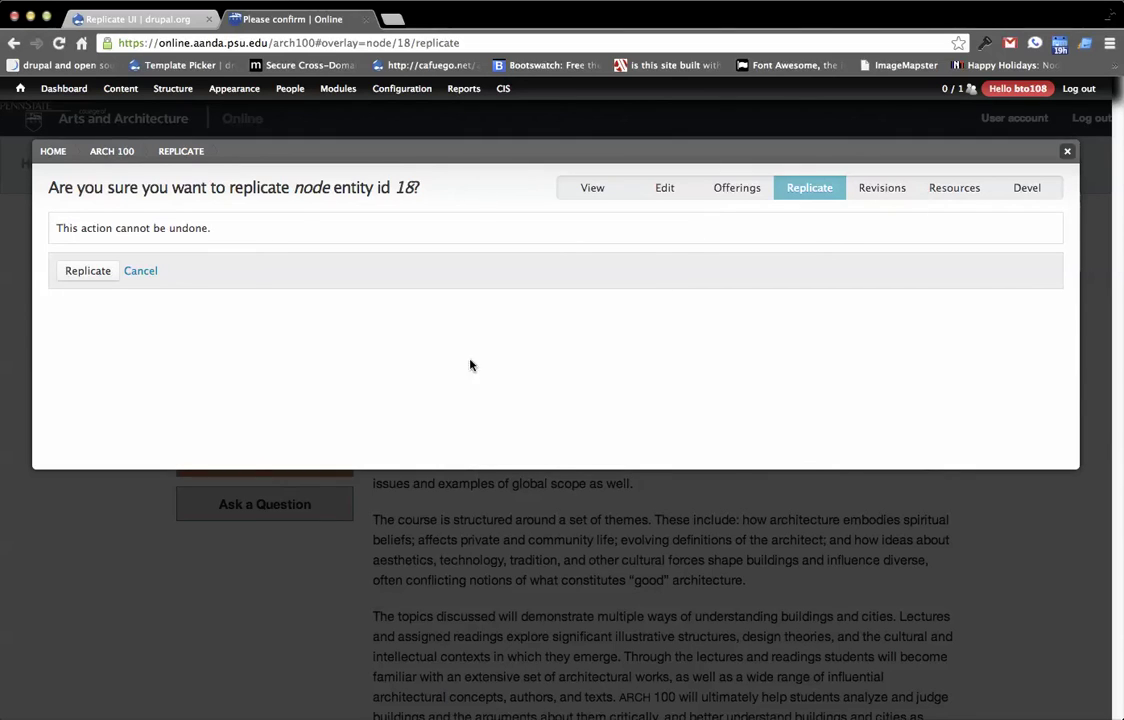
Step: Confirm replicating node 18 into node 714 and view the copy's two 2012-13 Summer offerings
{"action": "left_click", "coordinate": [90, 272]}
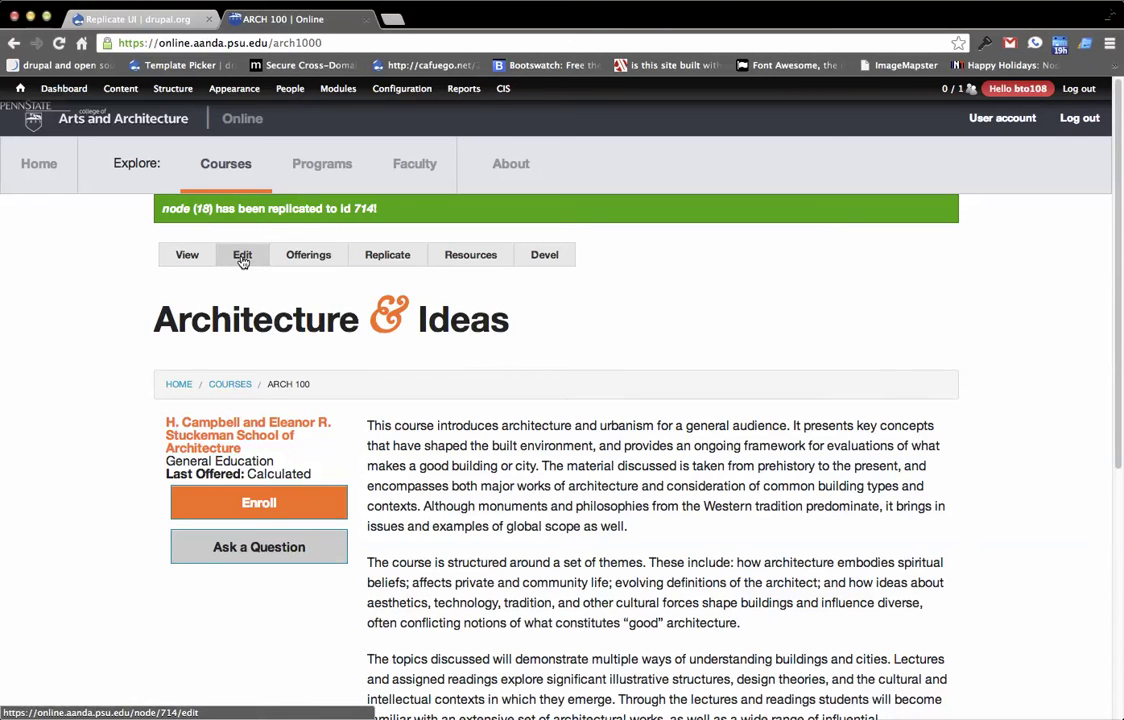
{"action": "left_click", "coordinate": [300, 257]}
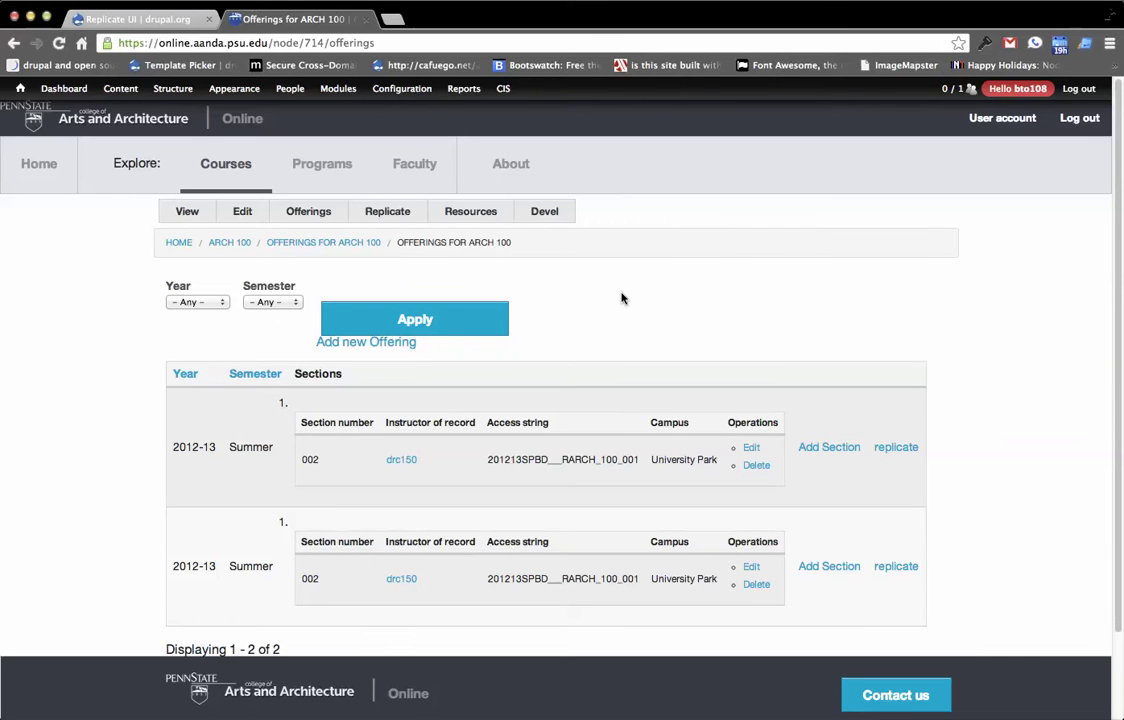
{"action": "left_click", "coordinate": [242, 211]}
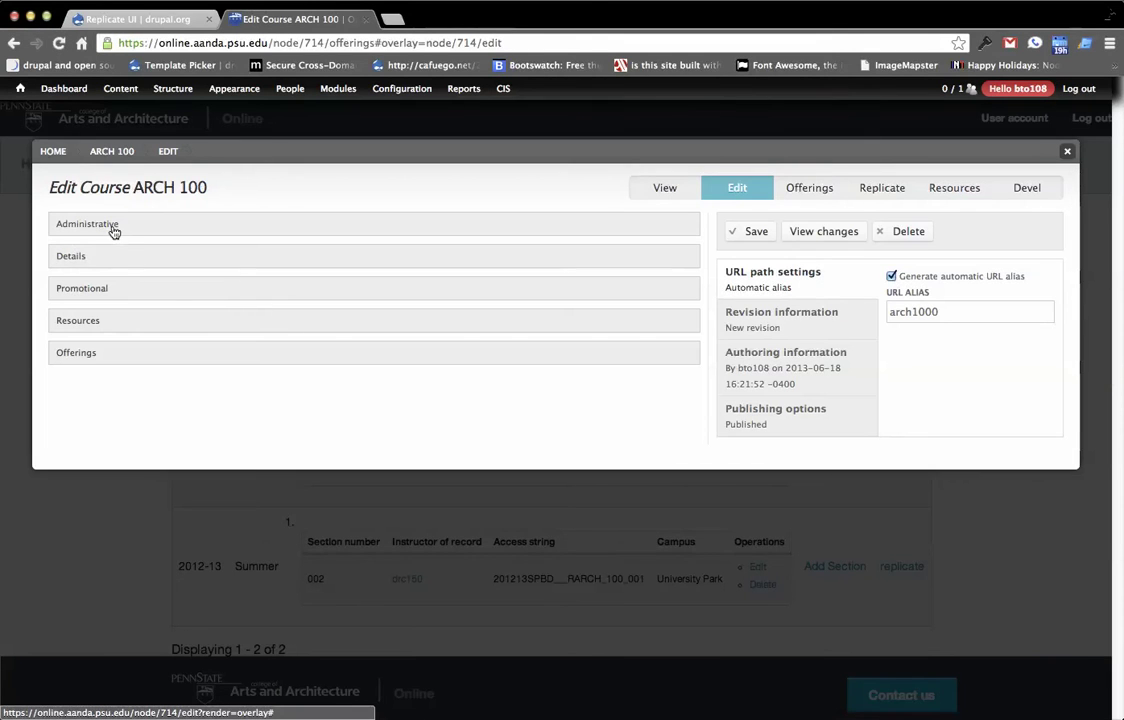
Step: Expand the edit form's Administrative settings, Details, Resources, Promotional, Instructors and Teaching Assistants groups
{"action": "left_click", "coordinate": [113, 226]}
{"action": "left_click", "coordinate": [138, 462]}
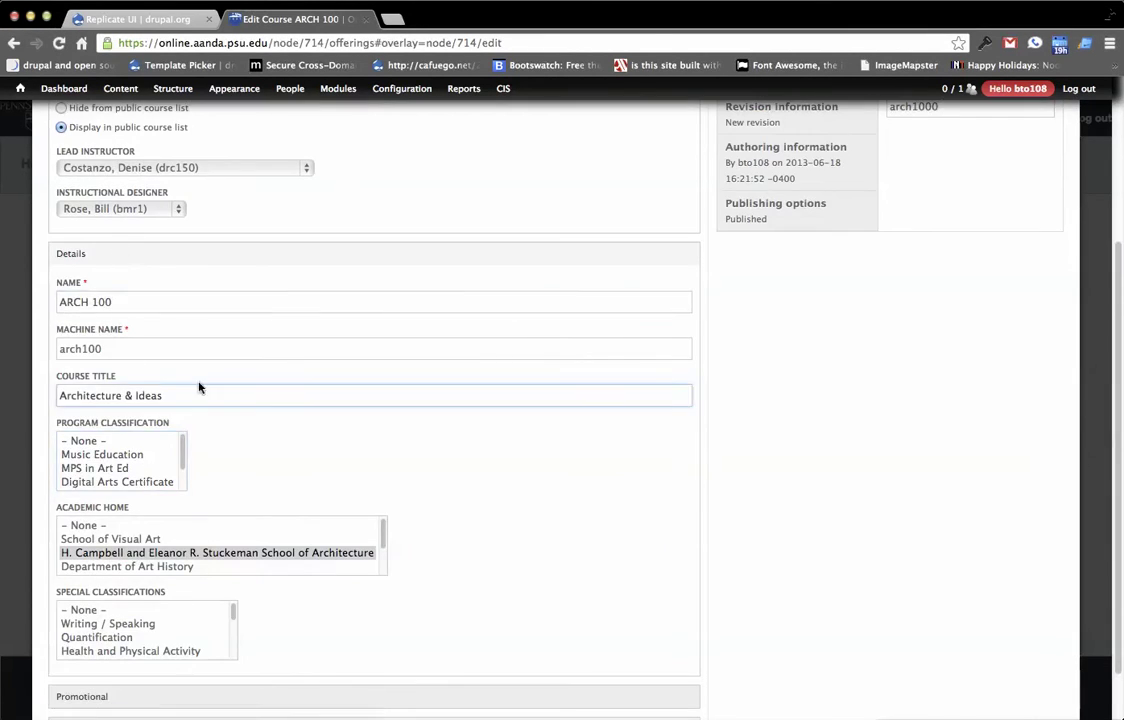
{"action": "scroll", "coordinate": [300, 400], "scroll_direction": "down", "scroll_amount": 2}
{"action": "left_click", "coordinate": [203, 629]}
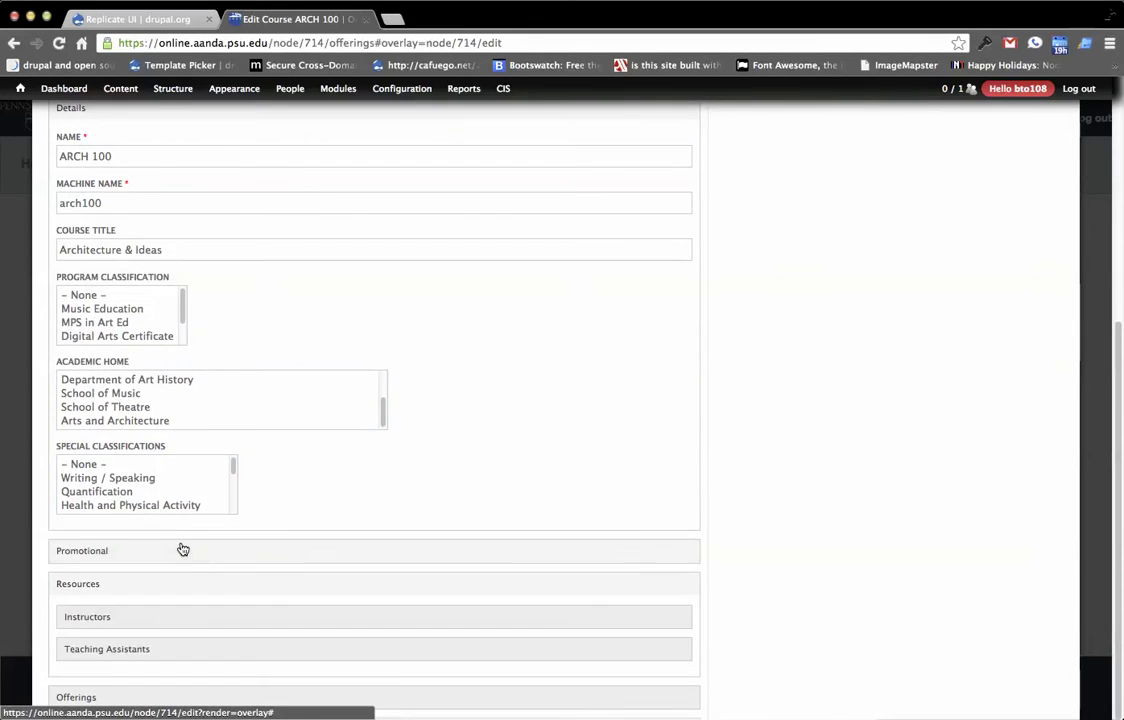
{"action": "left_click", "coordinate": [183, 547]}
{"action": "left_click", "coordinate": [193, 583]}
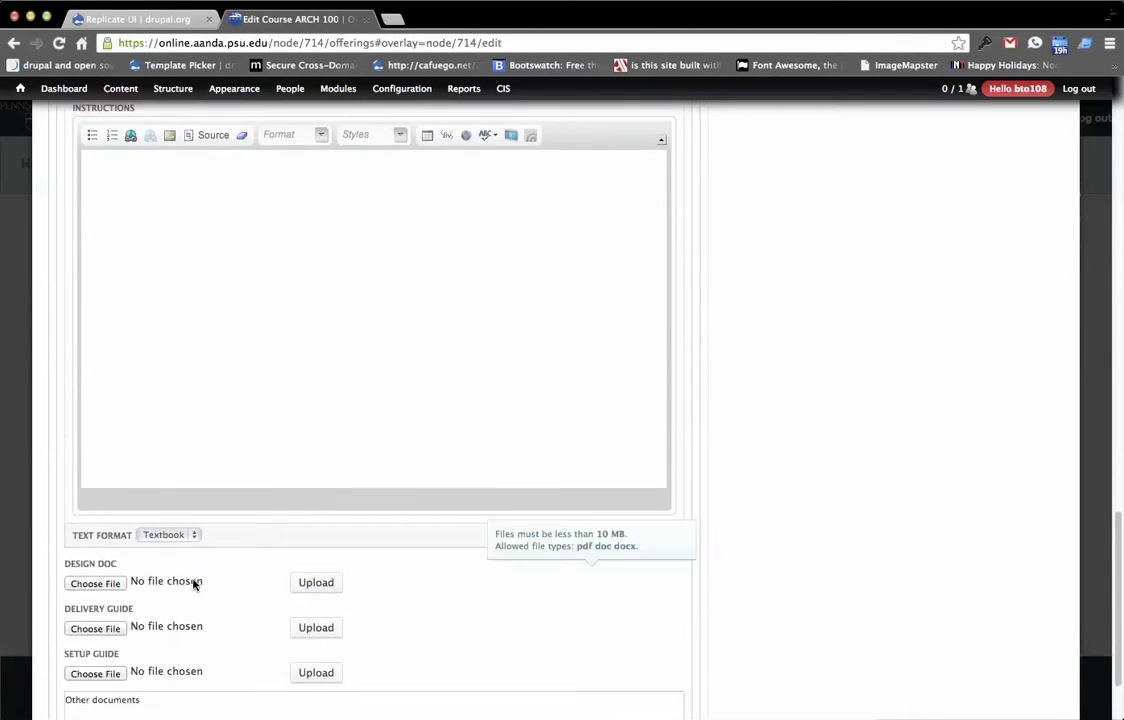
{"action": "left_click", "coordinate": [206, 612]}
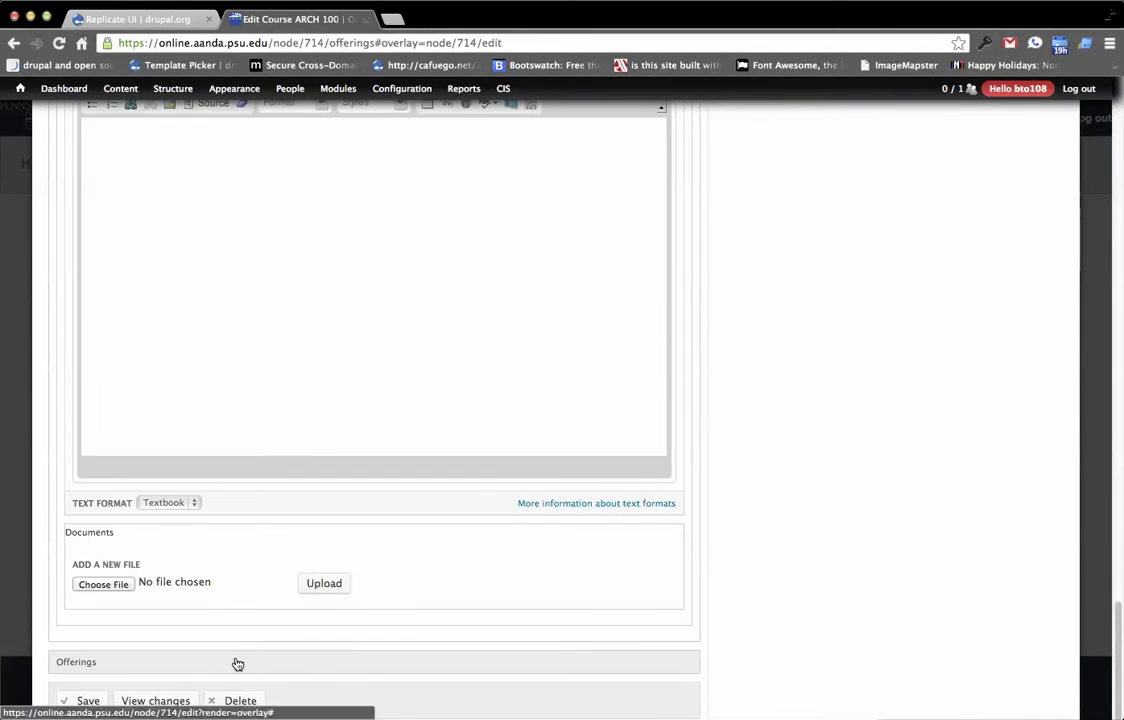
Step: Inspect the Offerings, including the second offering's Sections and archive upload, then close the edit form
{"action": "left_click", "coordinate": [238, 662]}
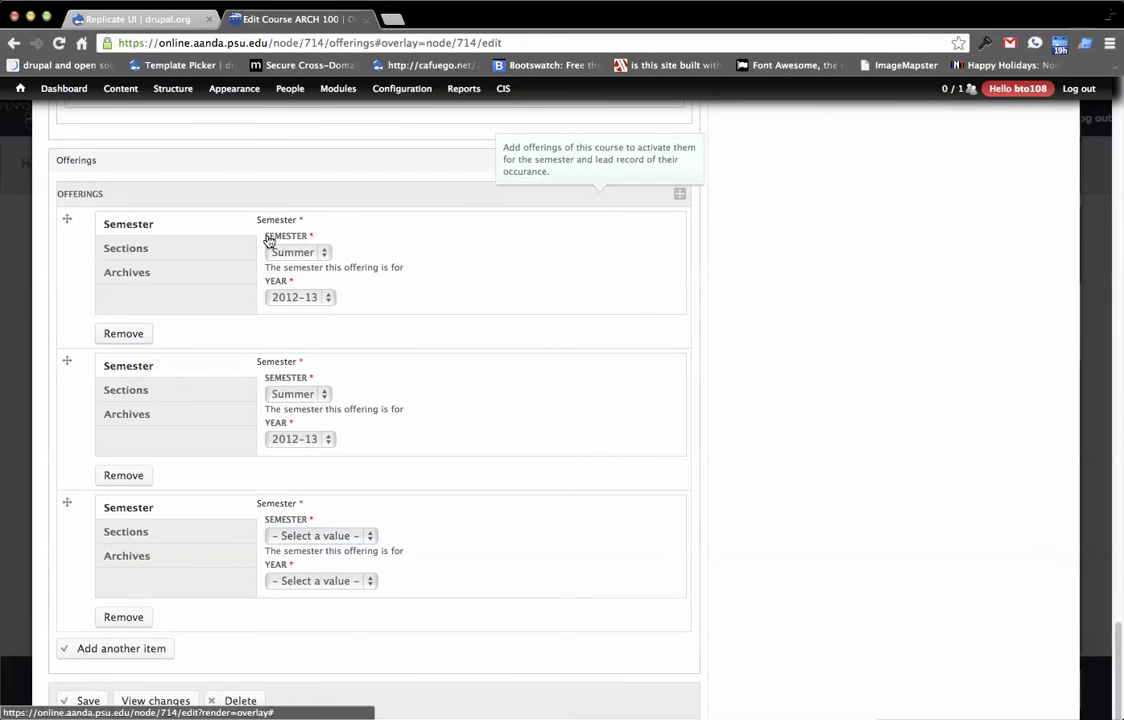
{"action": "left_click", "coordinate": [166, 390]}
{"action": "left_click", "coordinate": [160, 445]}
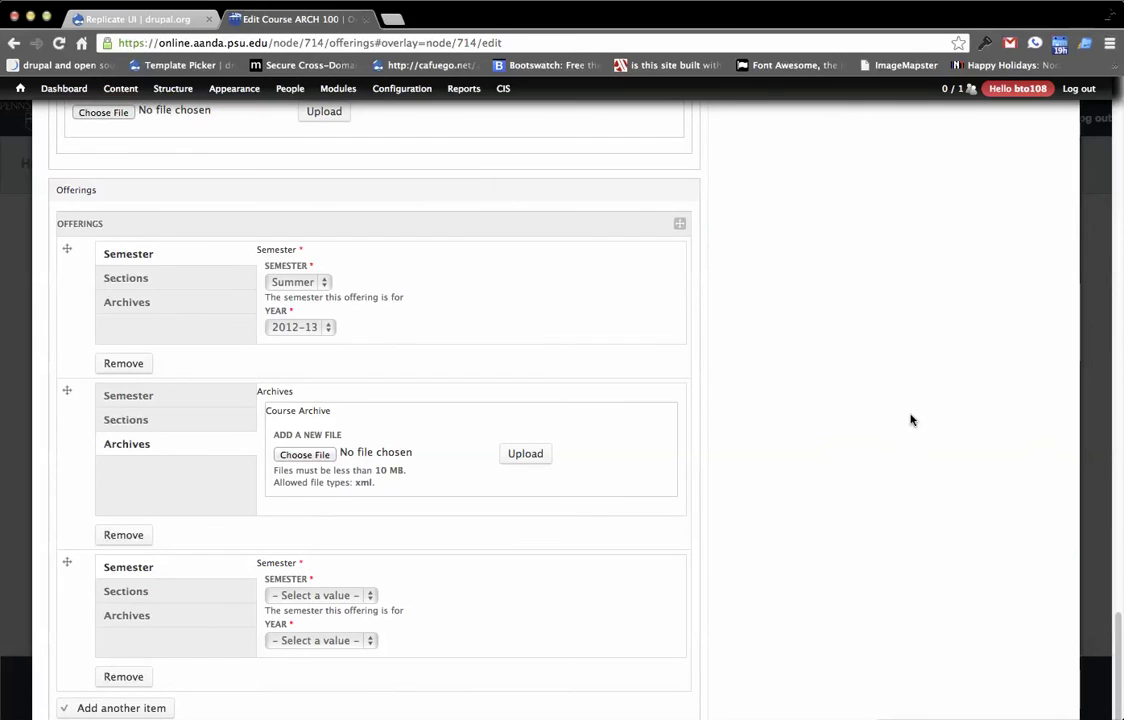
{"action": "scroll", "coordinate": [1006, 267], "scroll_direction": "up", "scroll_amount": 20}
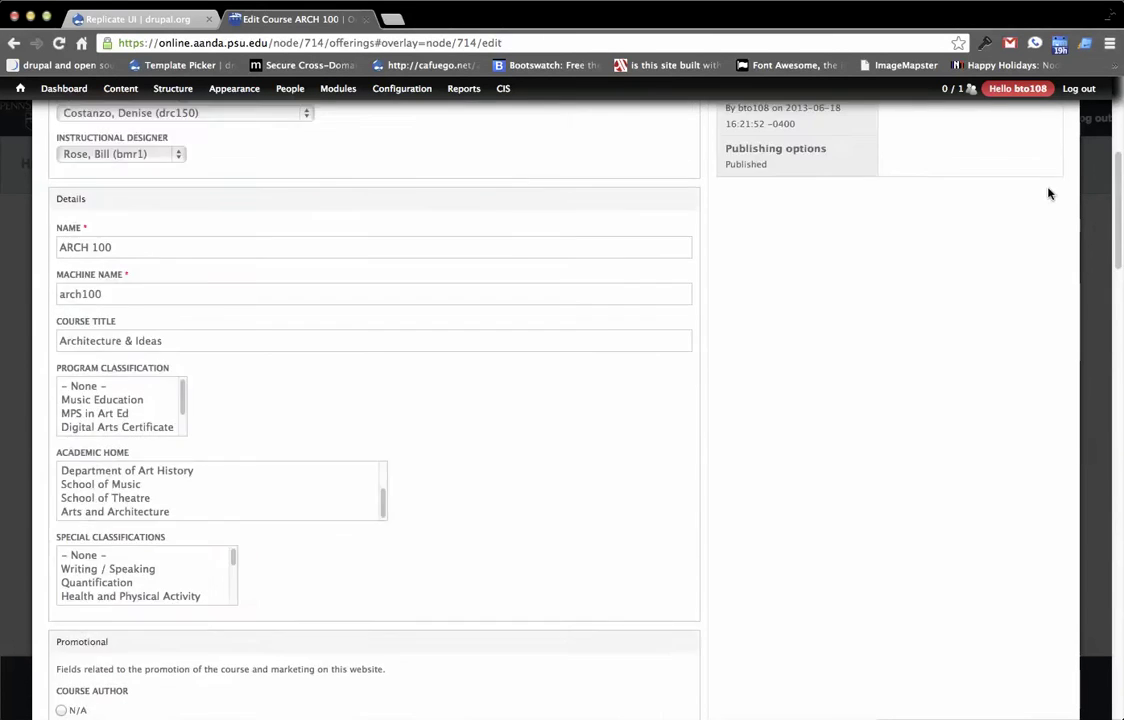
{"action": "left_click", "coordinate": [1067, 151]}
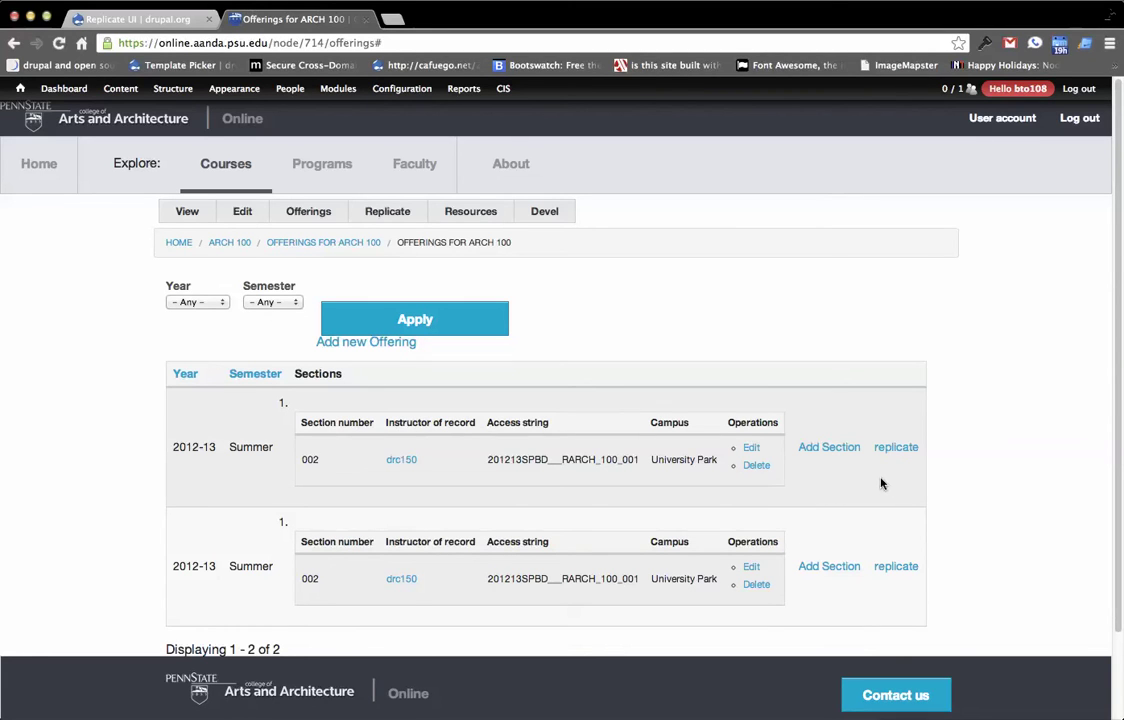
Step: Replicate the first ARCH 100 offering (item 480 becomes 484) and check the new third Summer row
{"action": "left_click", "coordinate": [892, 451]}
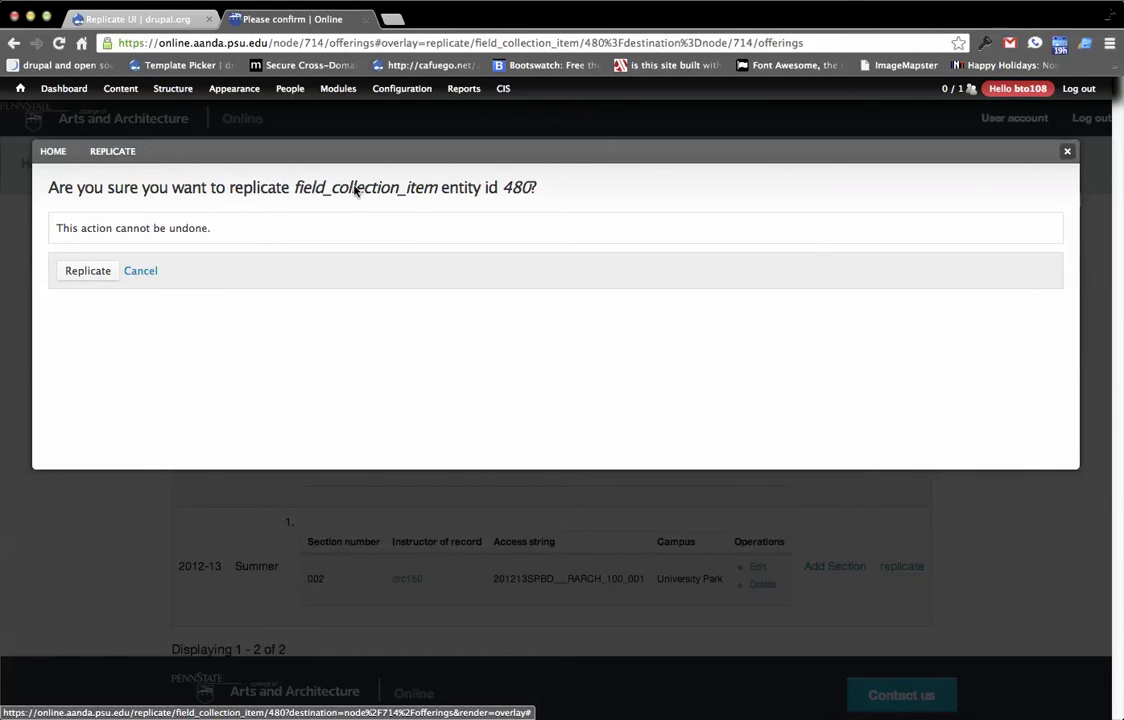
{"action": "left_click", "coordinate": [77, 272]}
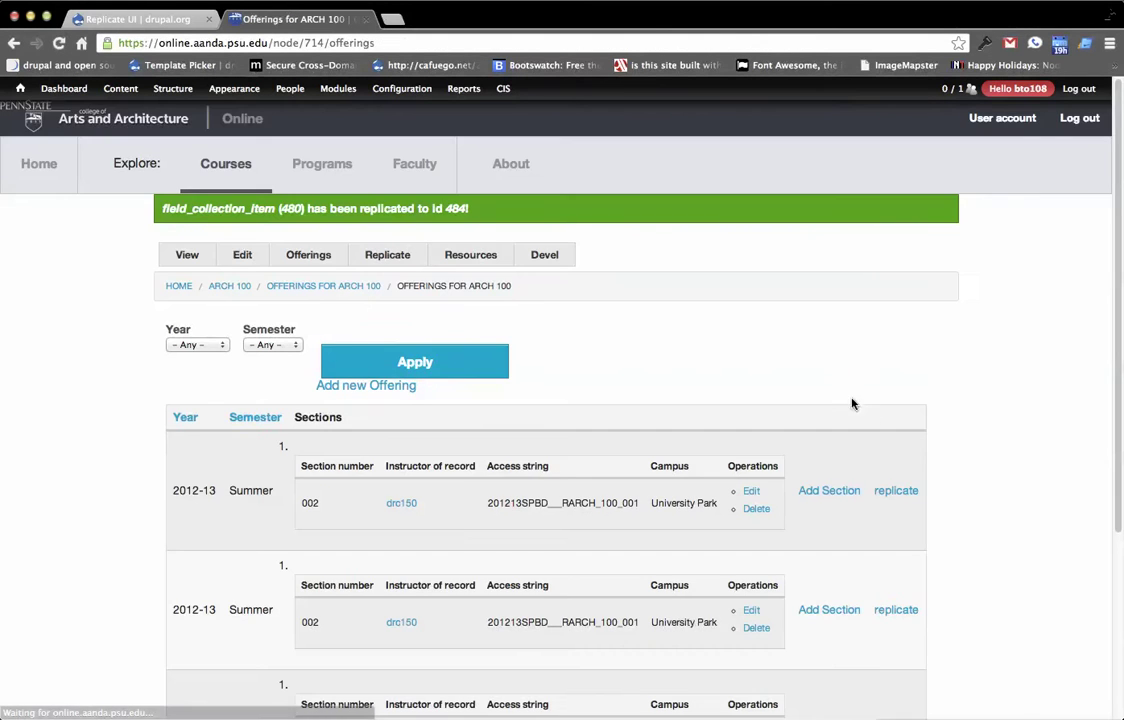
{"action": "scroll", "coordinate": [848, 446], "scroll_direction": "down", "scroll_amount": 4}
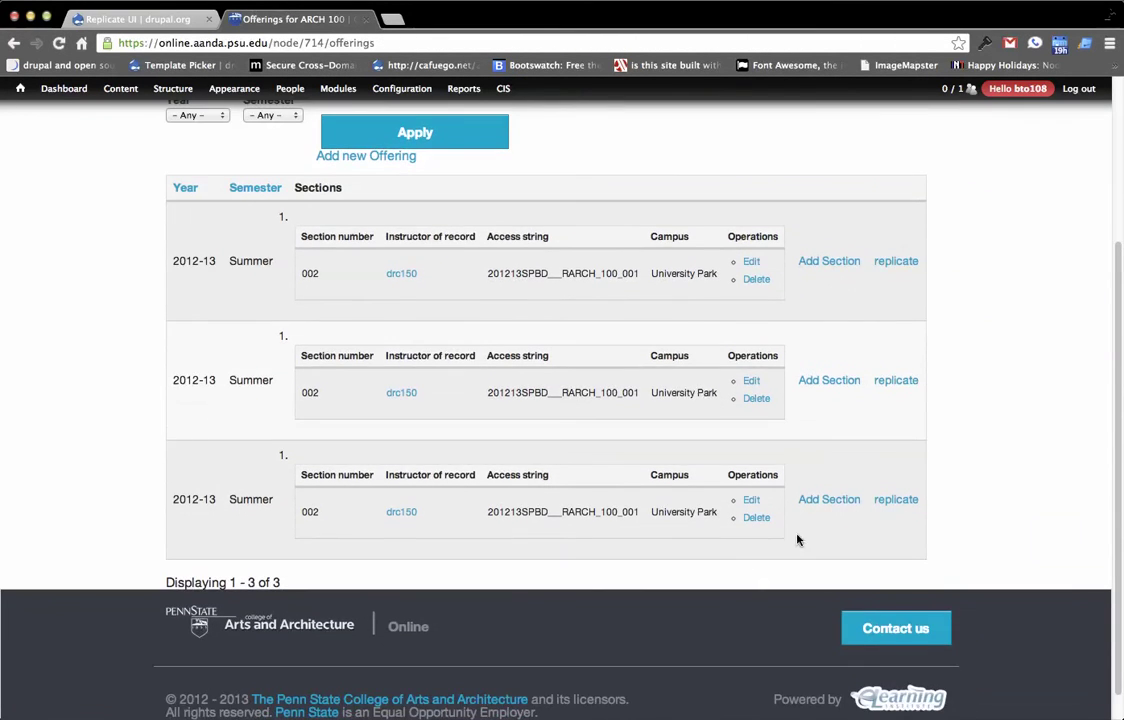
{"action": "scroll", "coordinate": [518, 532], "scroll_direction": "up", "scroll_amount": 2}
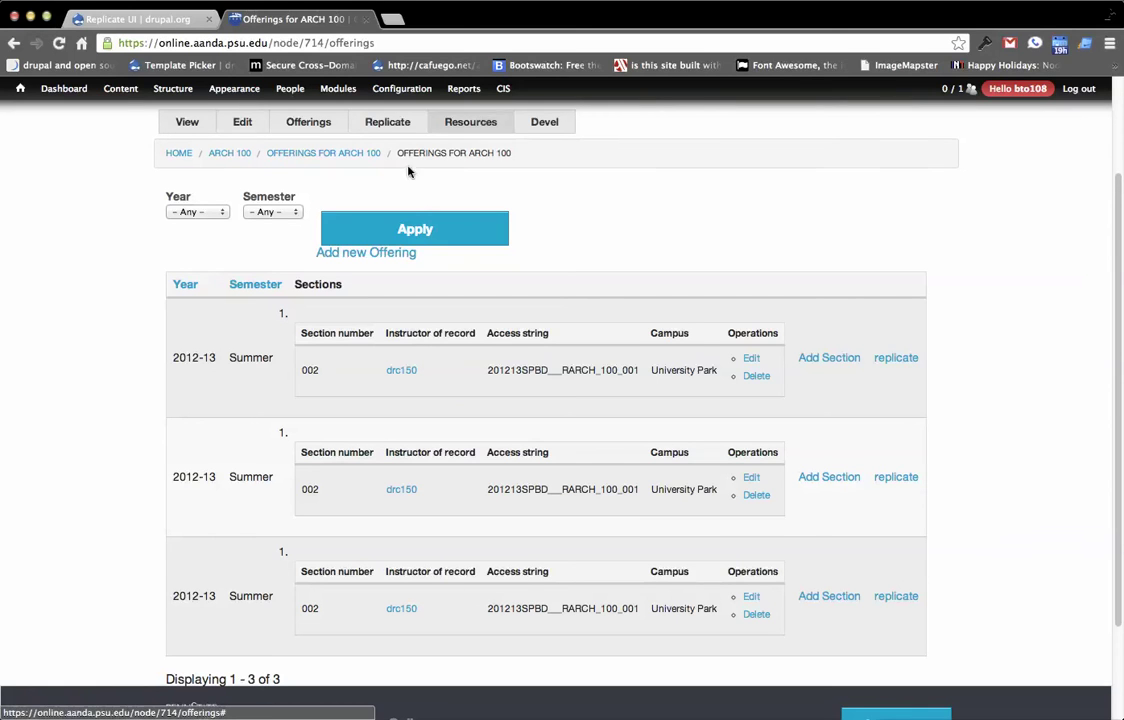
Step: Open CIS > Admin > Field Collection admin and look over its bulk Operations list
{"action": "mouse_move", "coordinate": [493, 104]}
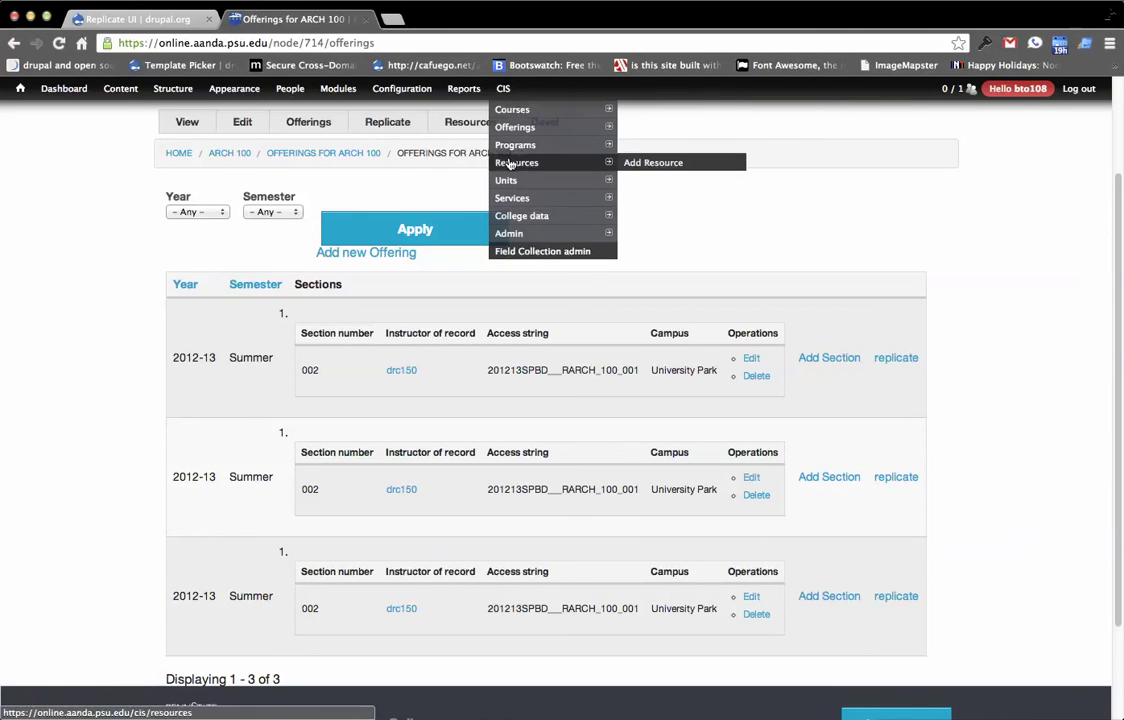
{"action": "left_click", "coordinate": [508, 233]}
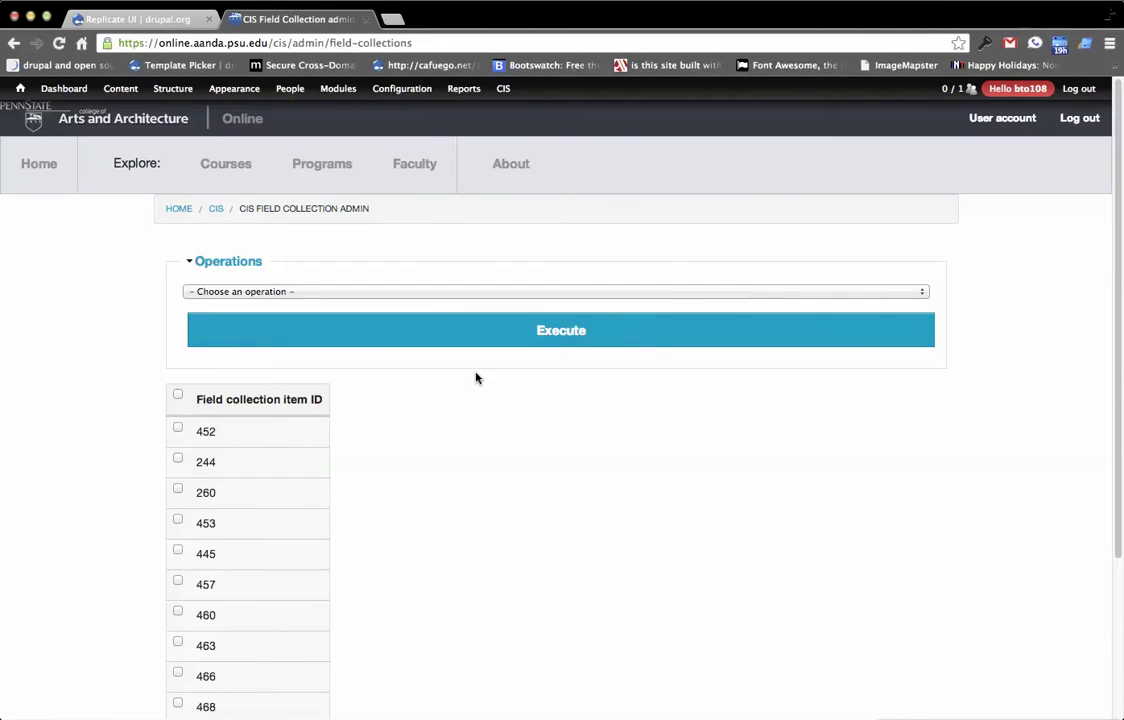
{"action": "left_click", "coordinate": [320, 294]}
{"action": "left_click", "coordinate": [344, 279]}
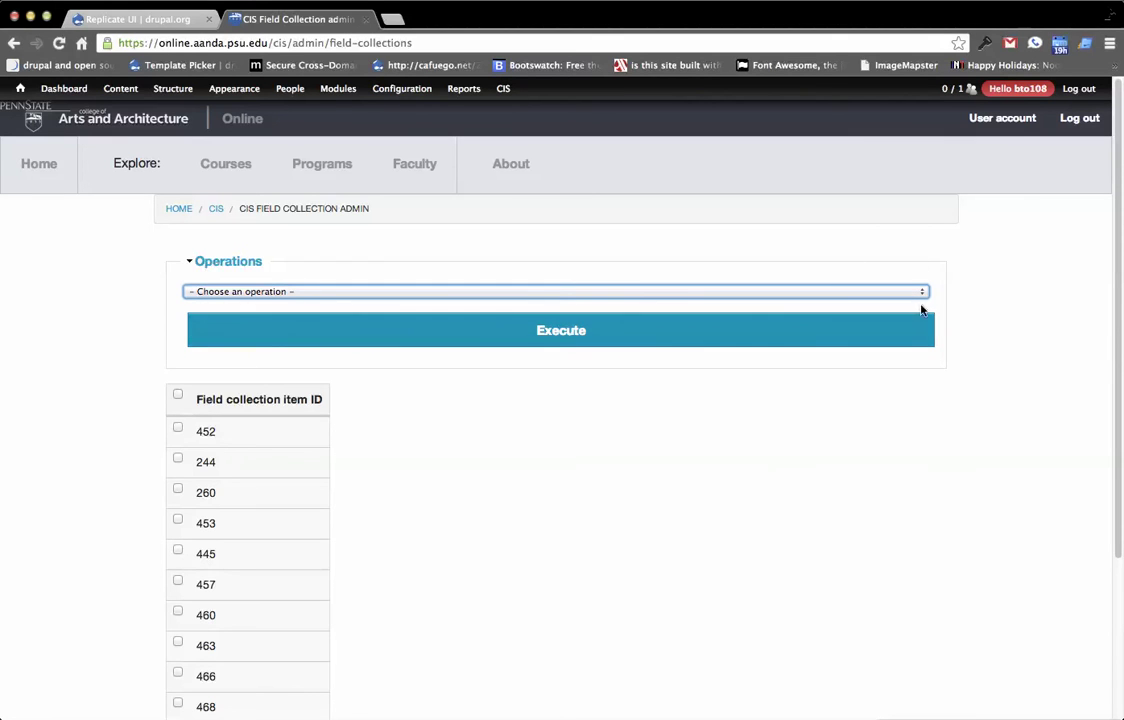
Step: Go to Structure > Views and start searching the Views list
{"action": "mouse_move", "coordinate": [164, 112]}
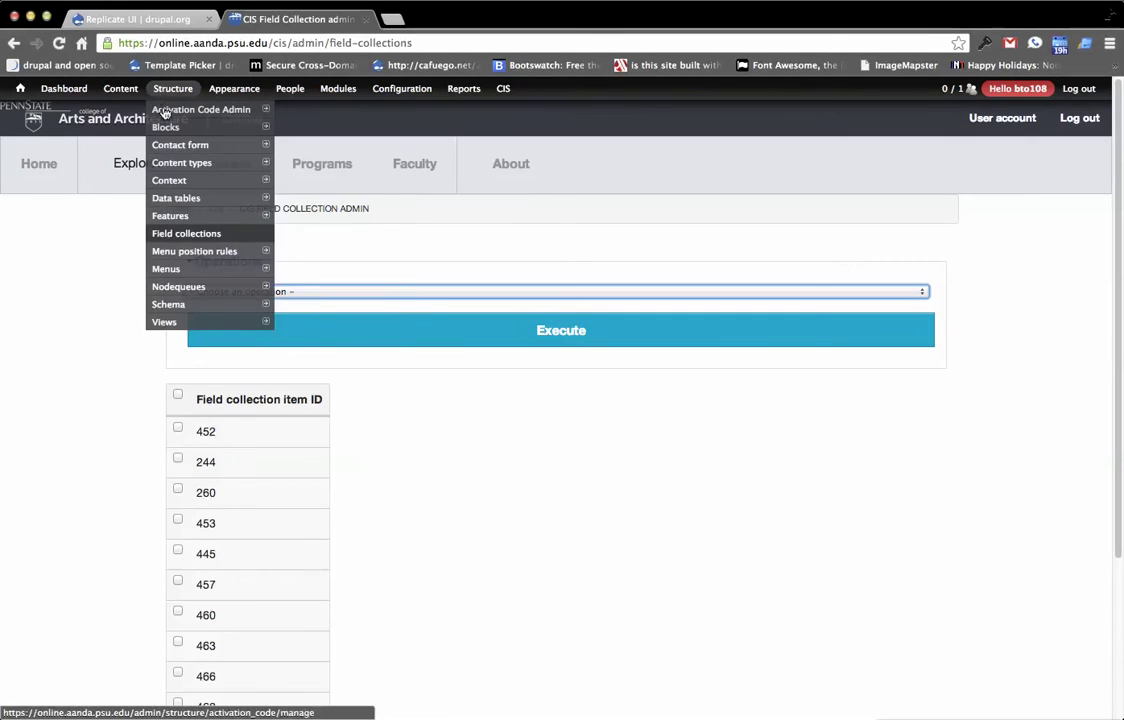
{"action": "left_click", "coordinate": [199, 327]}
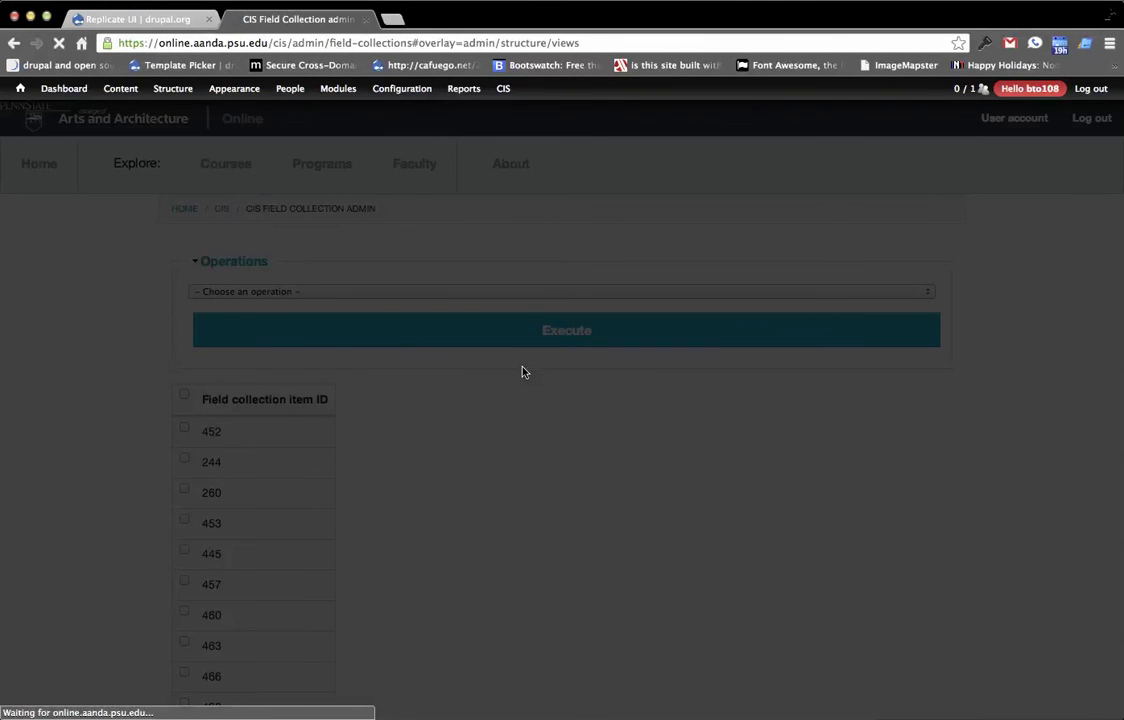
{"action": "key", "text": "super+f"}
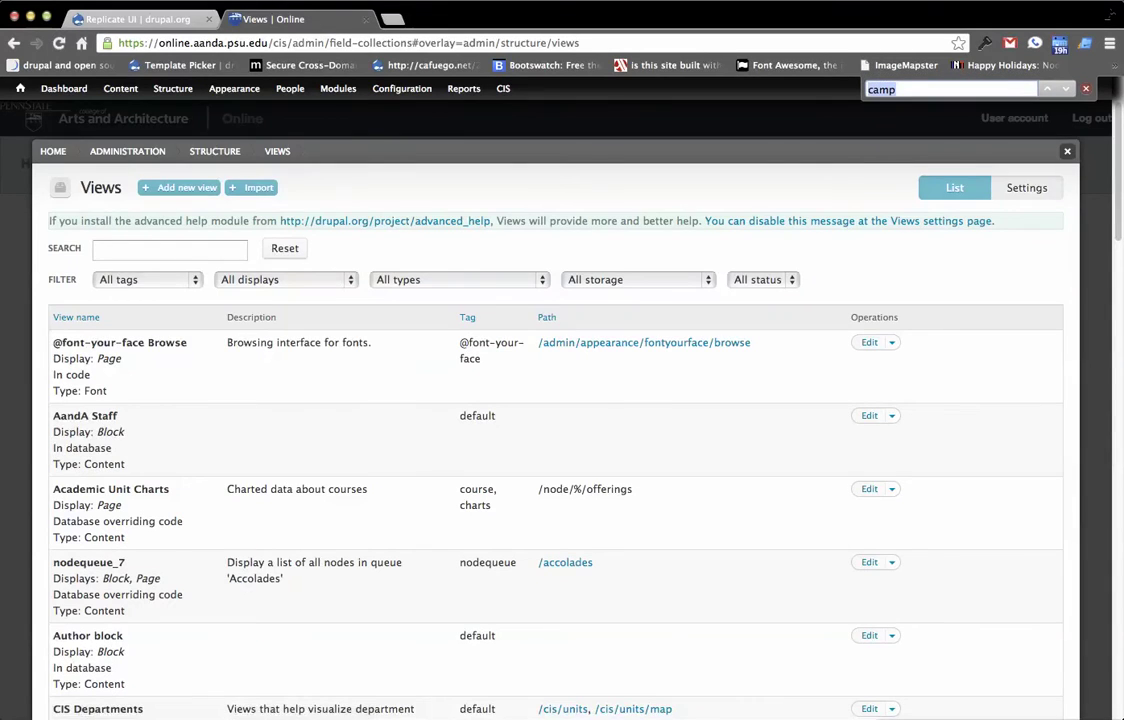
Step: Find the field-collections view, edit it, and open its Bulk operations field settings
{"action": "type", "text": "field-collections"}
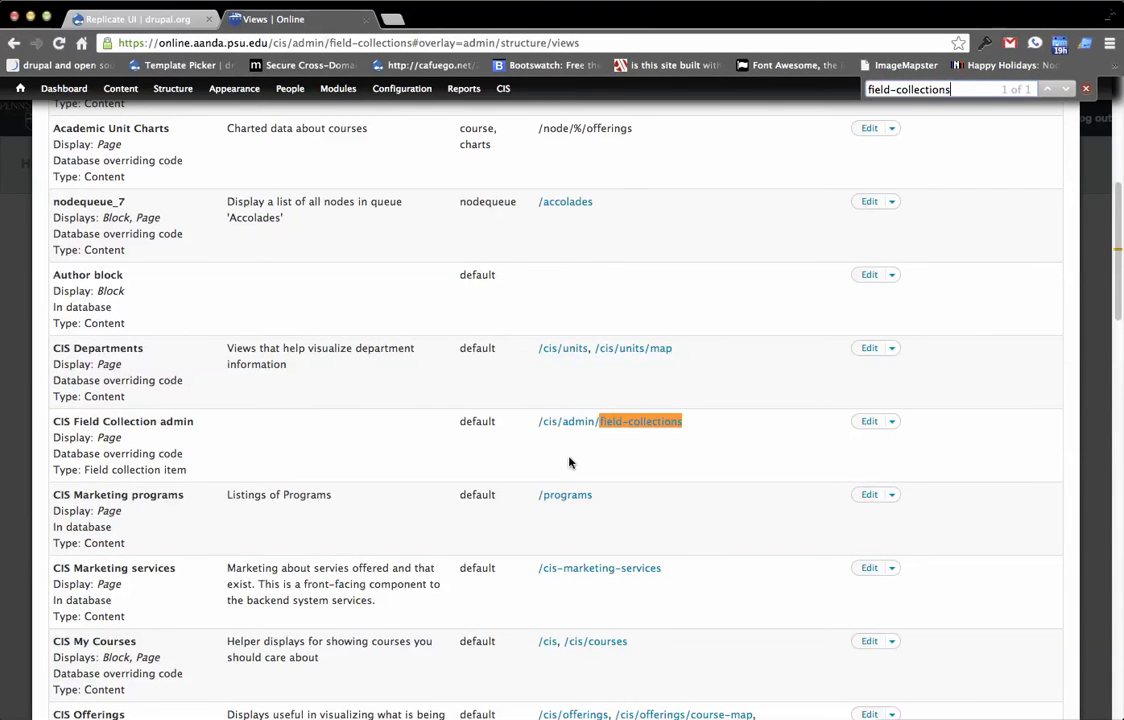
{"action": "left_click", "coordinate": [867, 425]}
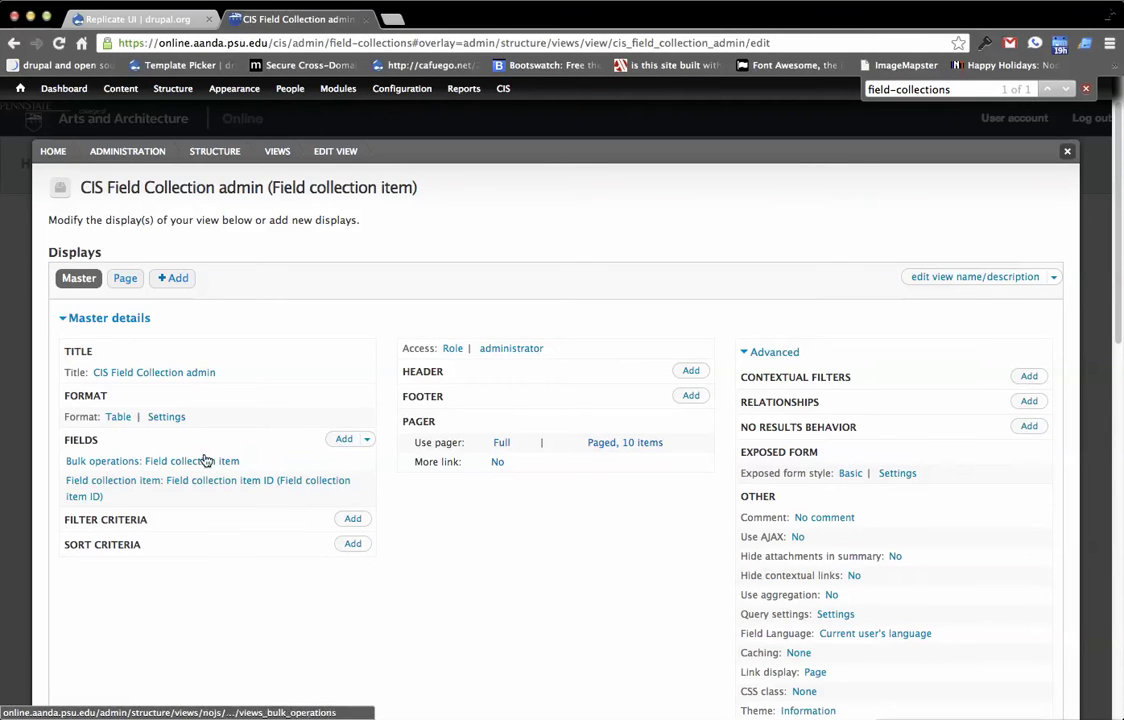
{"action": "left_click", "coordinate": [114, 462]}
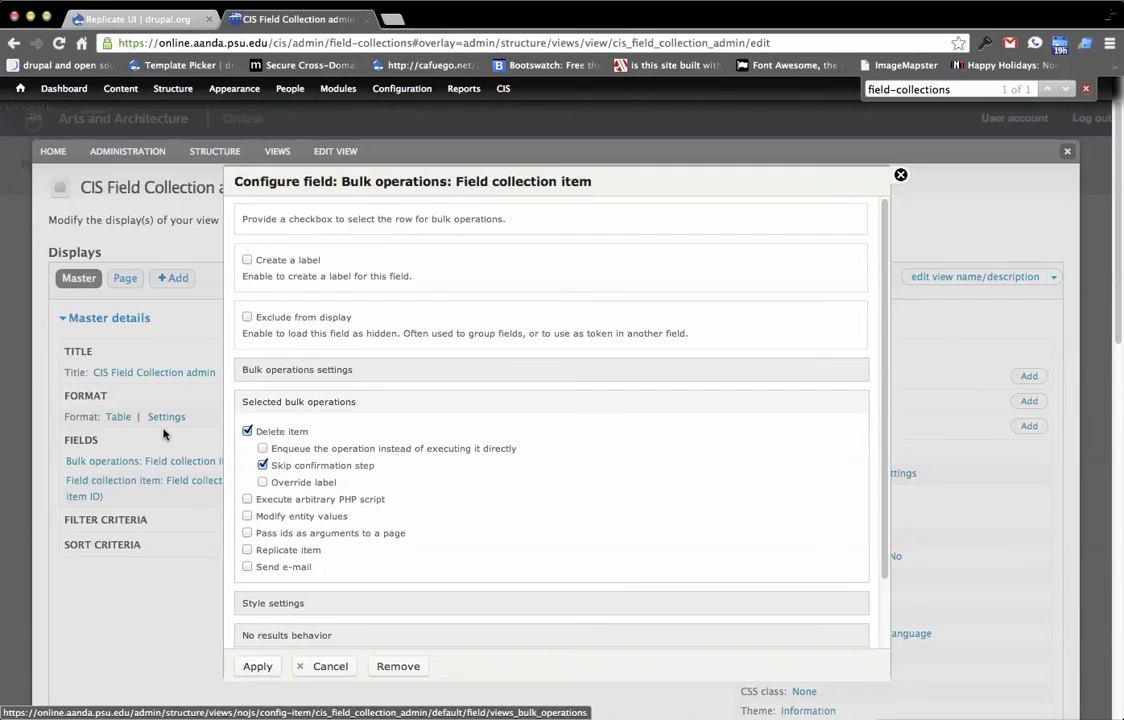
{"action": "scroll", "coordinate": [309, 405], "scroll_direction": "down", "scroll_amount": 2}
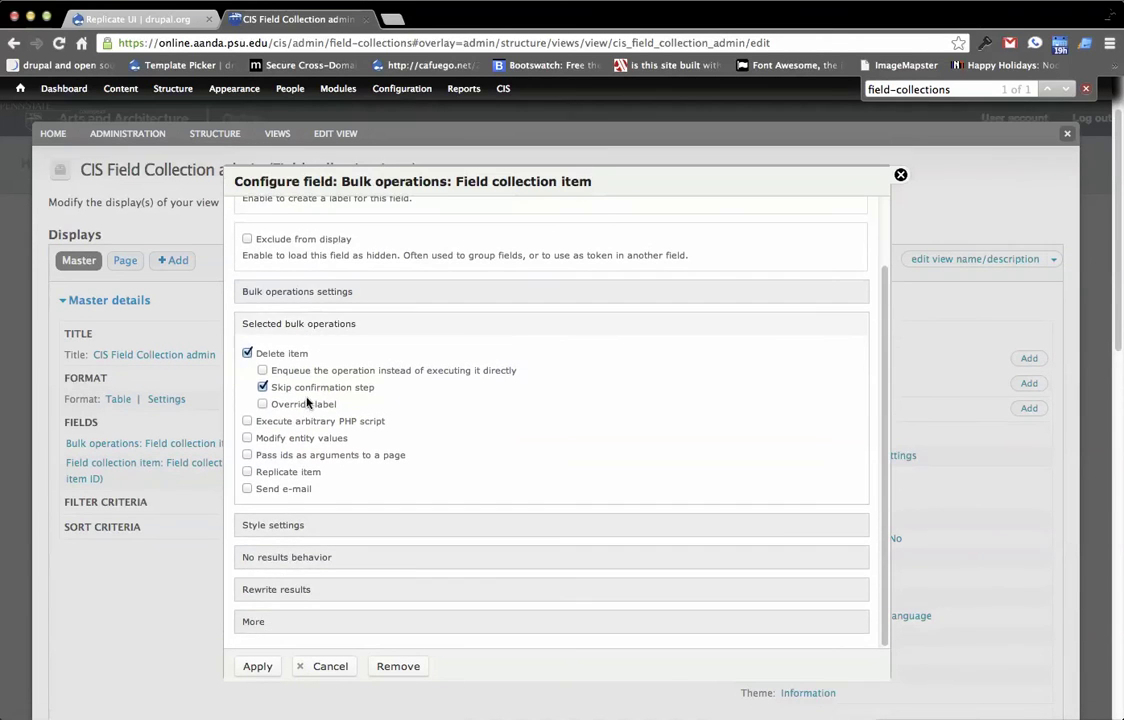
{"action": "left_click", "coordinate": [331, 292]}
{"action": "left_click", "coordinate": [331, 292]}
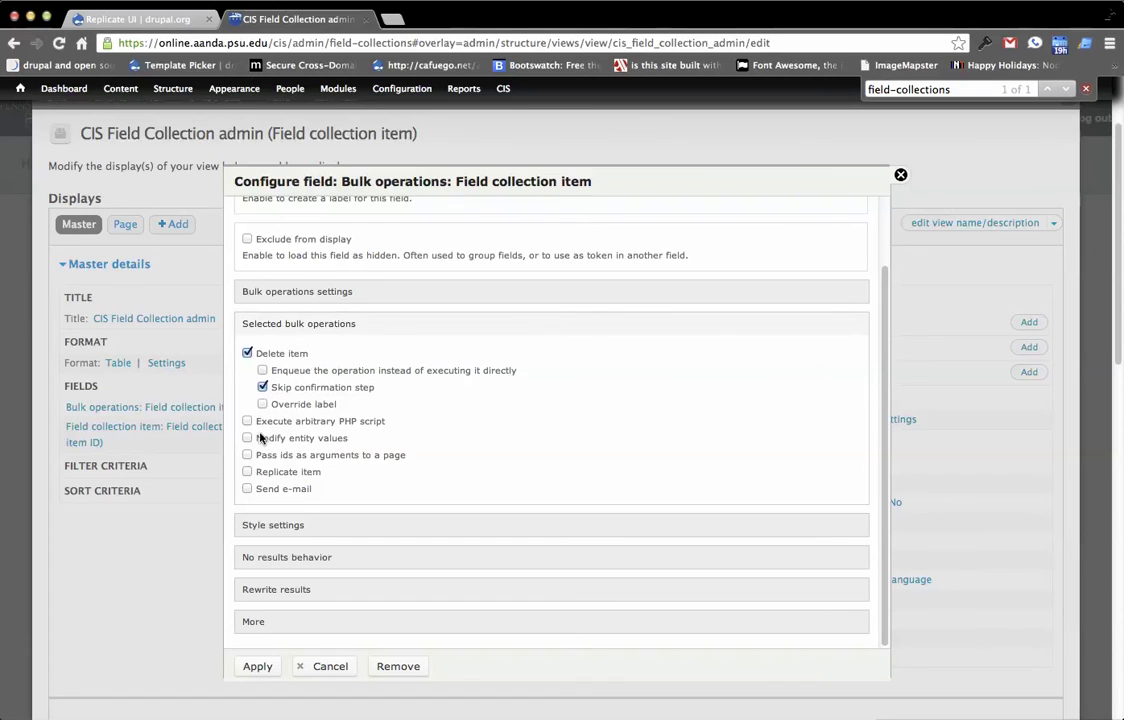
Step: Enable Replicate item with Skip confirmation step, apply, and save the view
{"action": "left_click", "coordinate": [248, 472]}
{"action": "scroll", "coordinate": [258, 490], "scroll_direction": "down", "scroll_amount": 1}
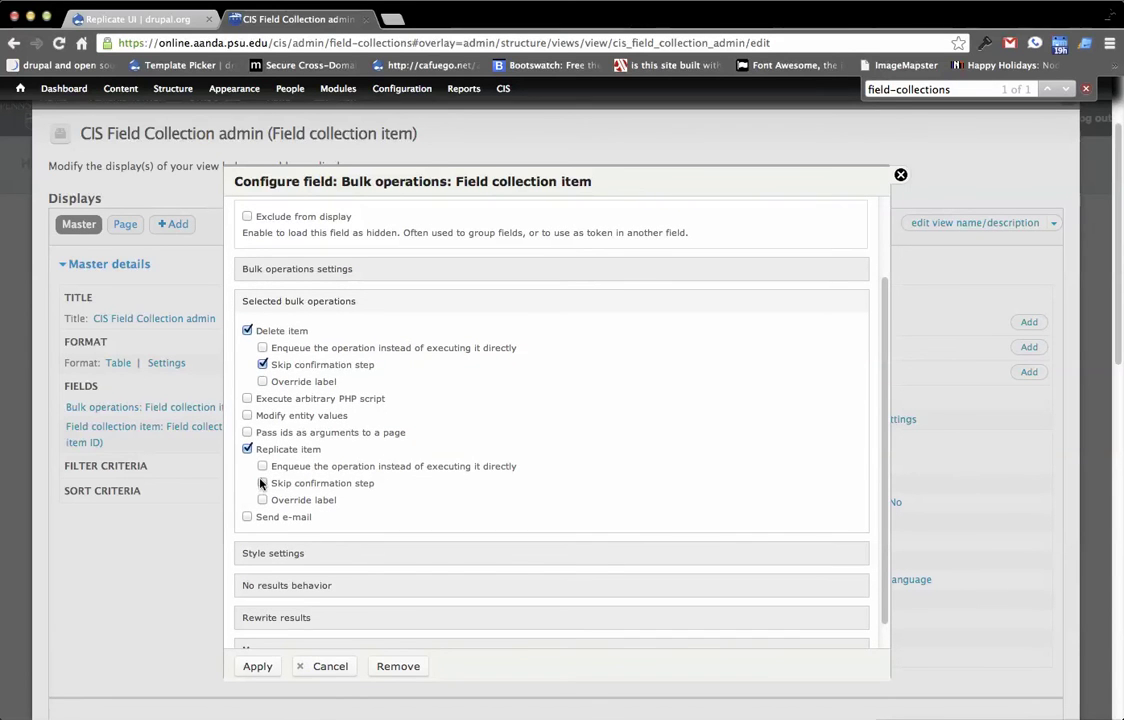
{"action": "left_click", "coordinate": [262, 483]}
{"action": "scroll", "coordinate": [263, 500], "scroll_direction": "down", "scroll_amount": 1}
{"action": "left_click", "coordinate": [257, 666]}
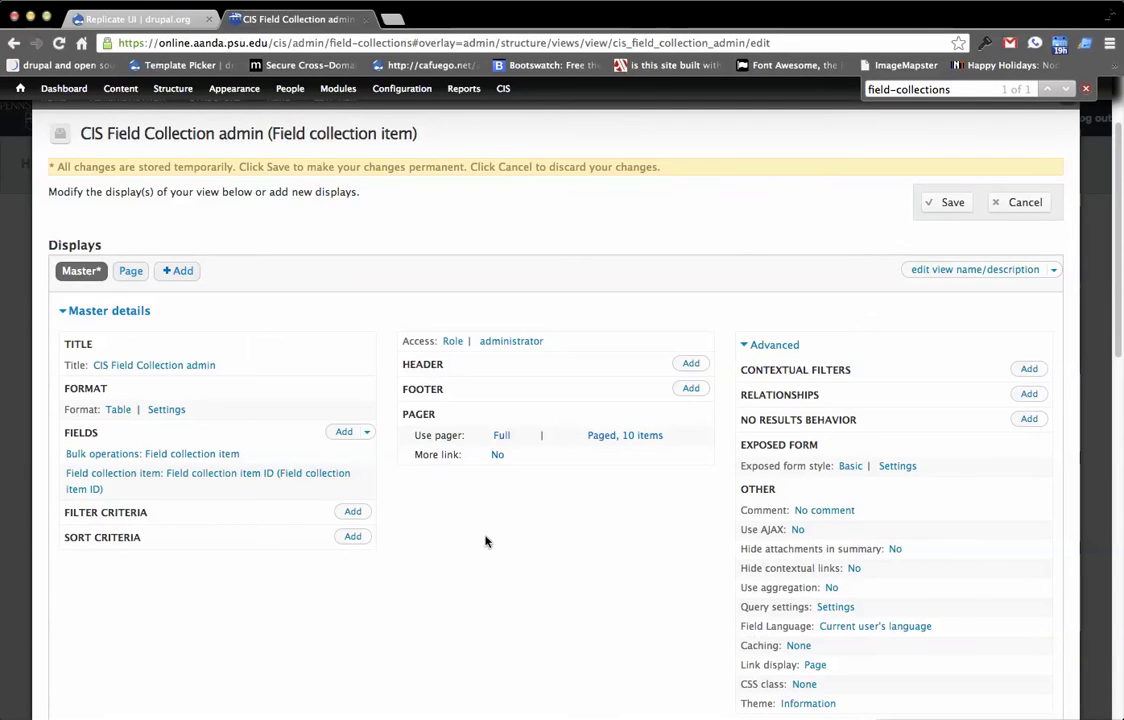
{"action": "left_click", "coordinate": [948, 204]}
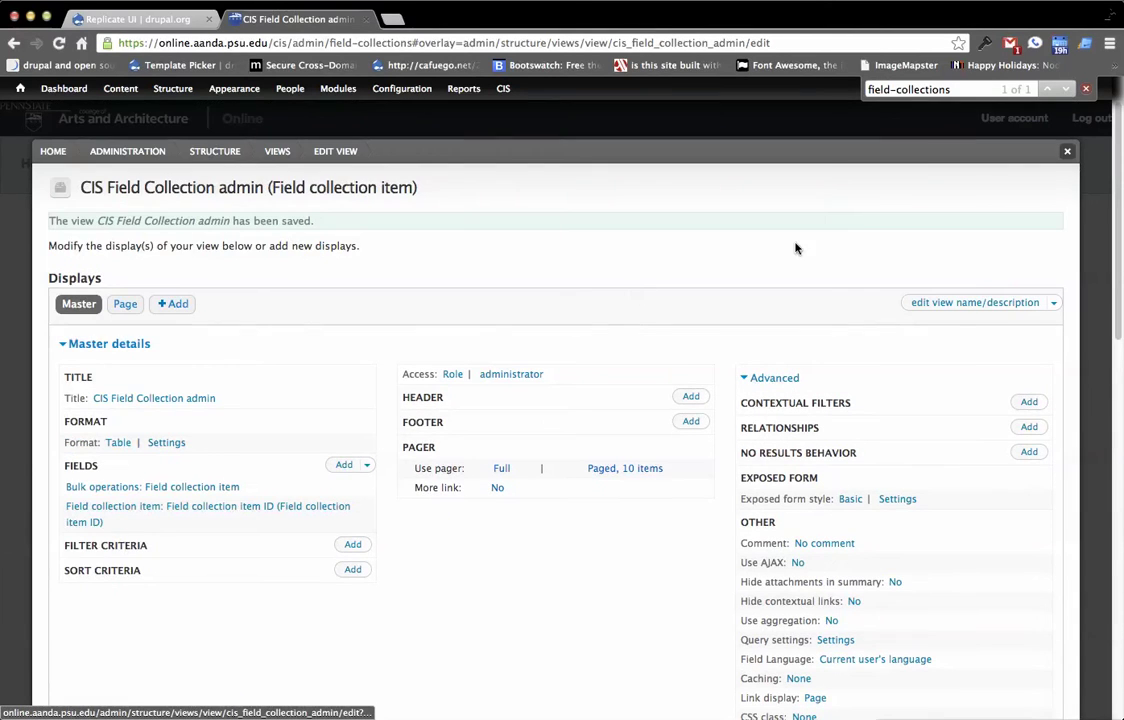
{"action": "left_click", "coordinate": [1069, 153]}
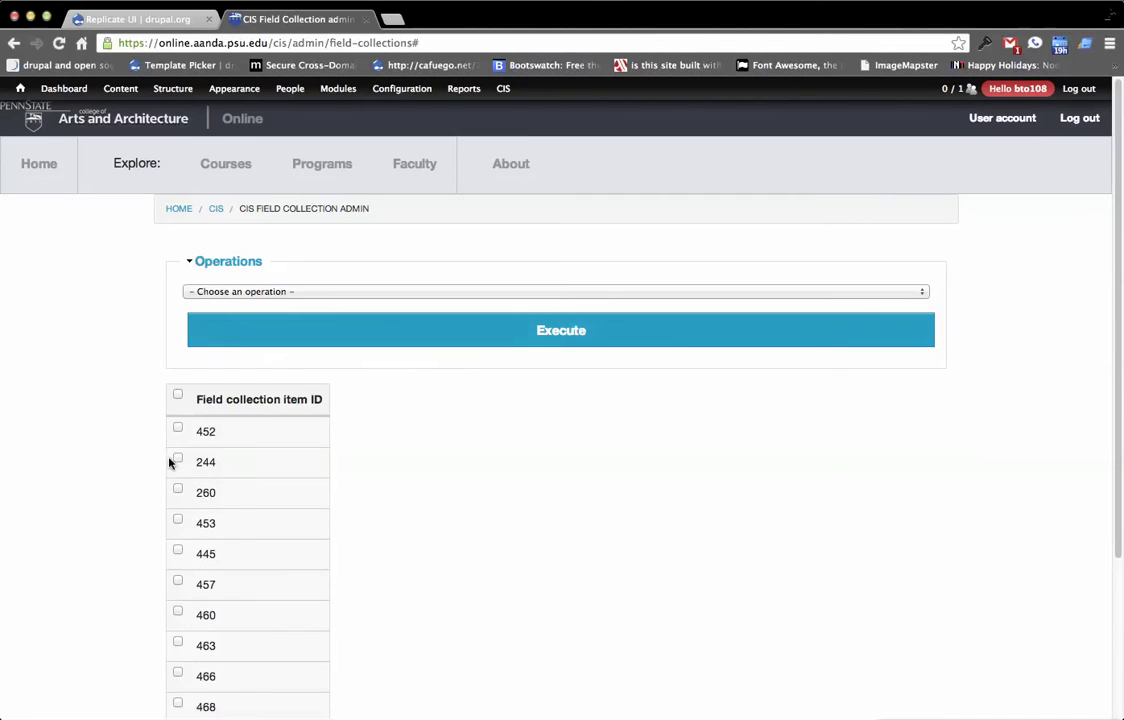
Step: Choose Replicate item as the bulk operation and select all rows, then return to the home page
{"action": "left_click", "coordinate": [300, 291]}
{"action": "left_click", "coordinate": [311, 316]}
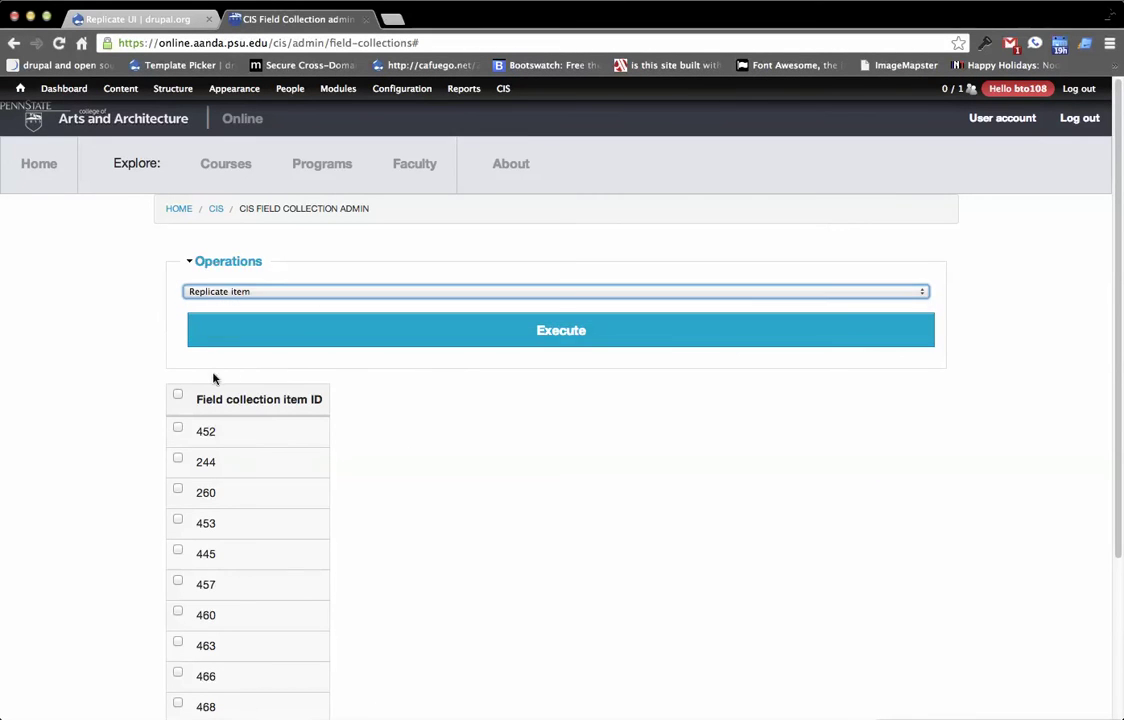
{"action": "left_click", "coordinate": [177, 395]}
{"action": "scroll", "coordinate": [156, 470], "scroll_direction": "down", "scroll_amount": 5}
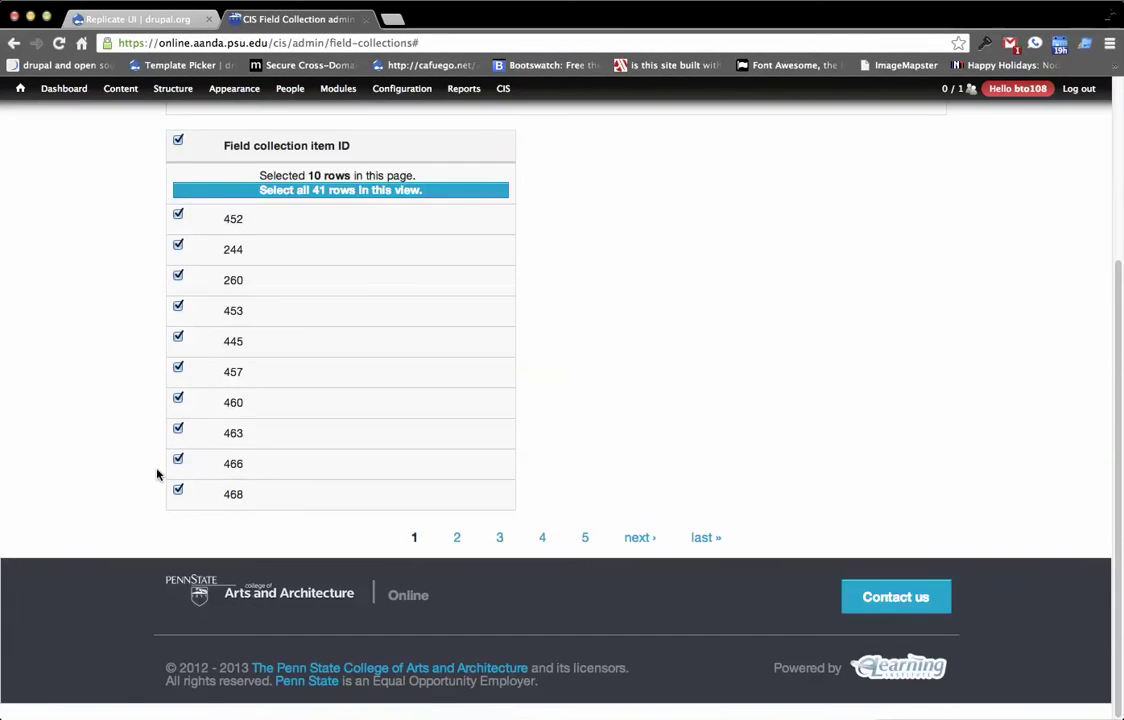
{"action": "scroll", "coordinate": [156, 470], "scroll_direction": "up", "scroll_amount": 5}
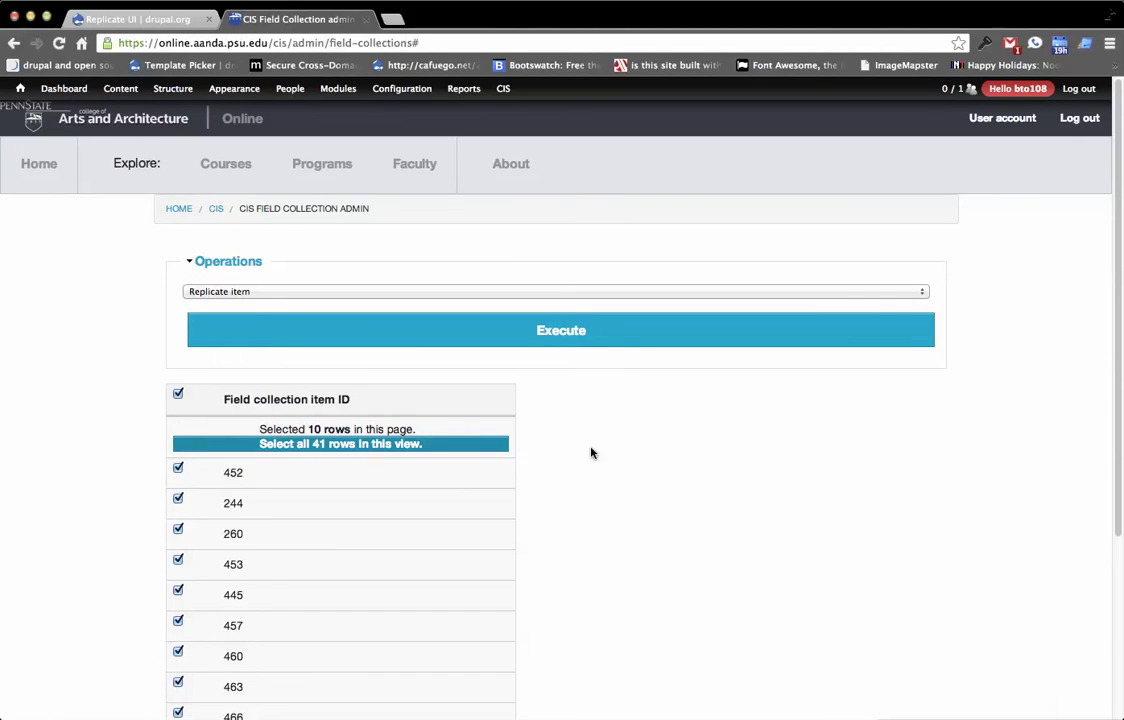
{"action": "left_click", "coordinate": [388, 292]}
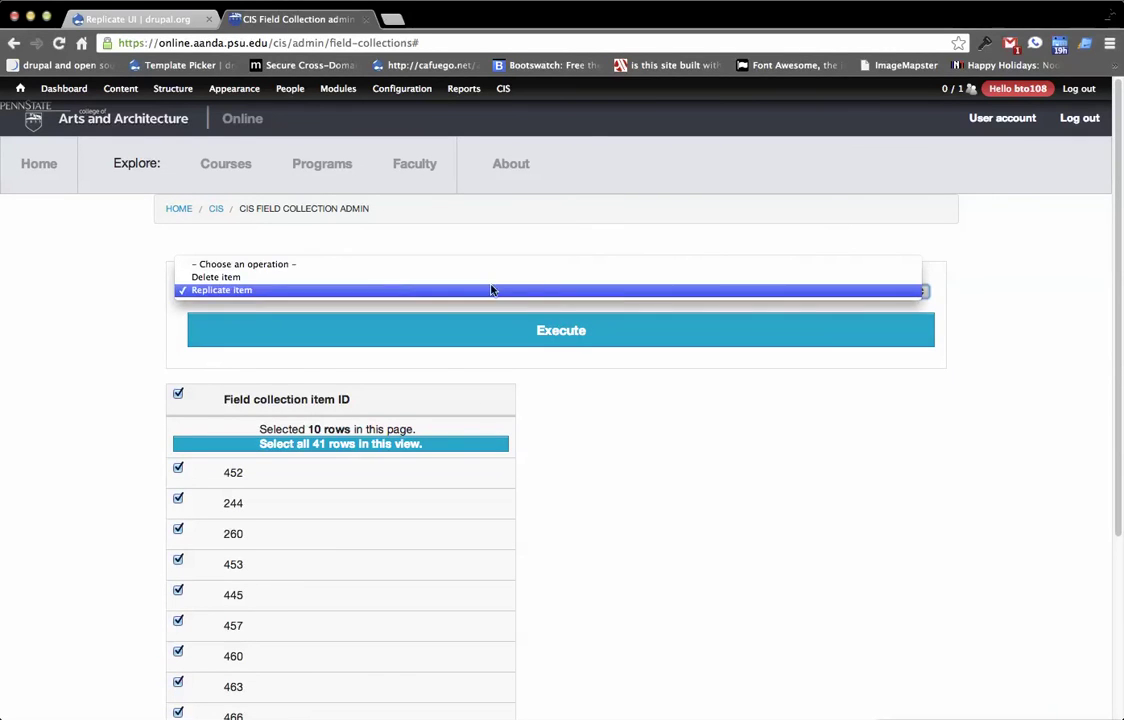
{"action": "left_click", "coordinate": [886, 462]}
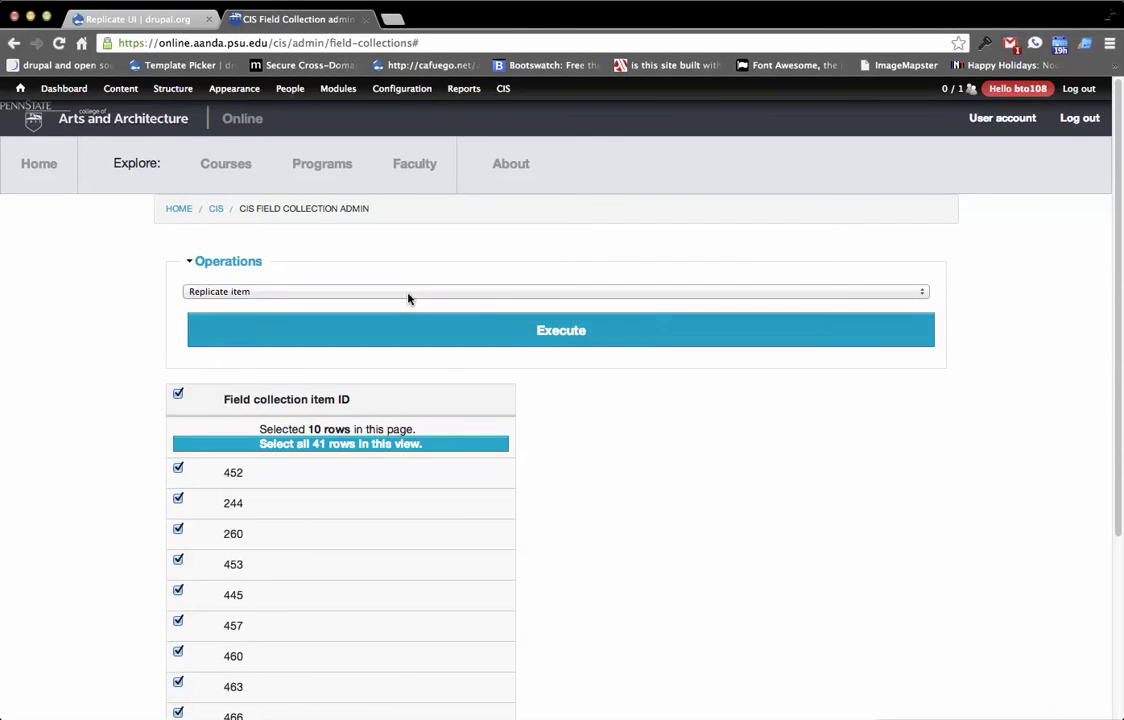
{"action": "left_click", "coordinate": [97, 280]}
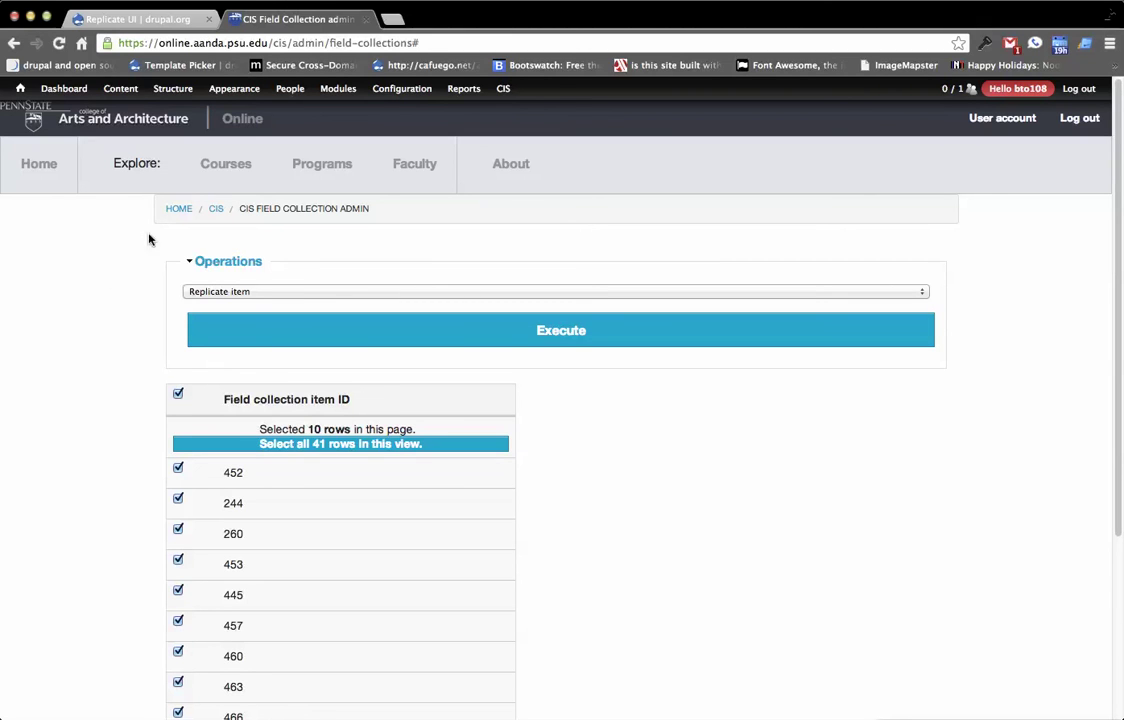
{"action": "left_click", "coordinate": [178, 209]}
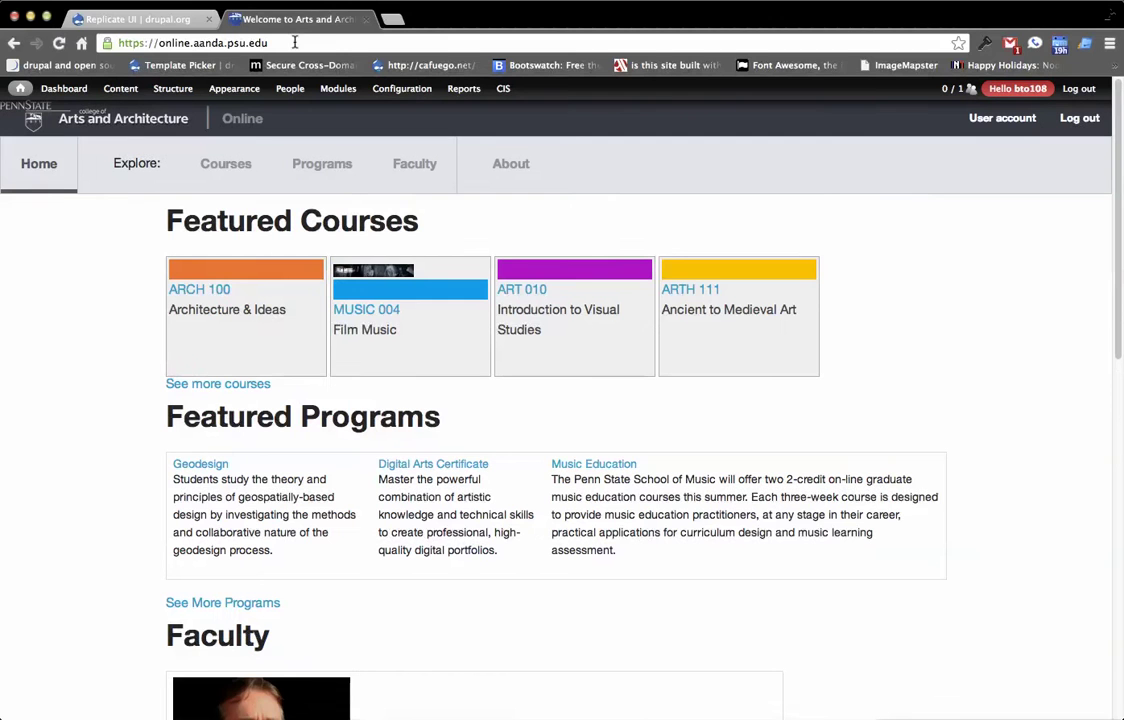
Step: Visit field-collection/field-sections/444, preview its Replicate confirmation, cancel, and switch to the replicate_ui.module source
{"action": "left_click", "coordinate": [312, 43]}
{"action": "type", "text": "/field-collection/field-sections/444"}
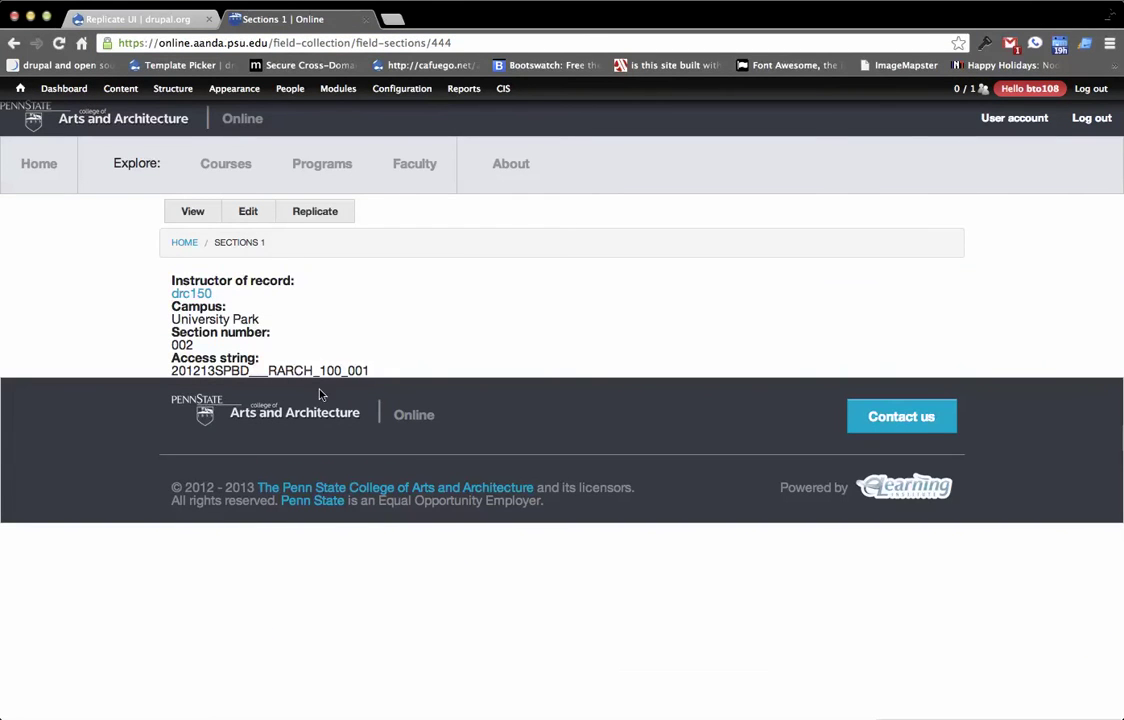
{"action": "left_click", "coordinate": [324, 215]}
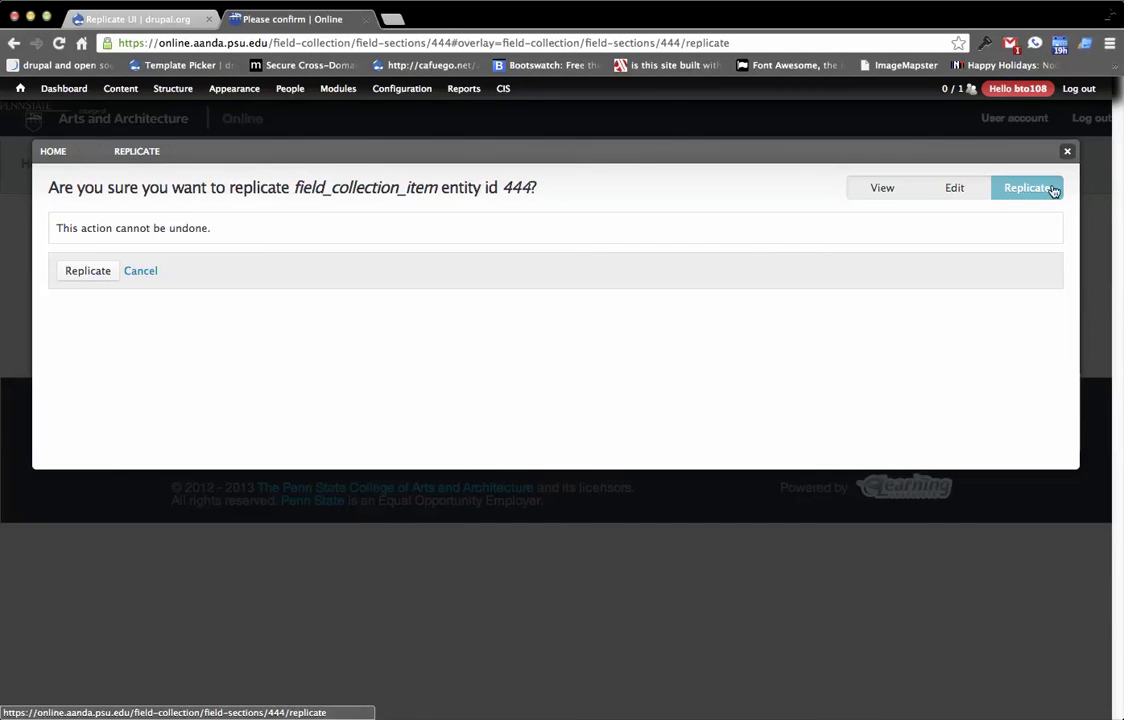
{"action": "left_click", "coordinate": [1067, 151]}
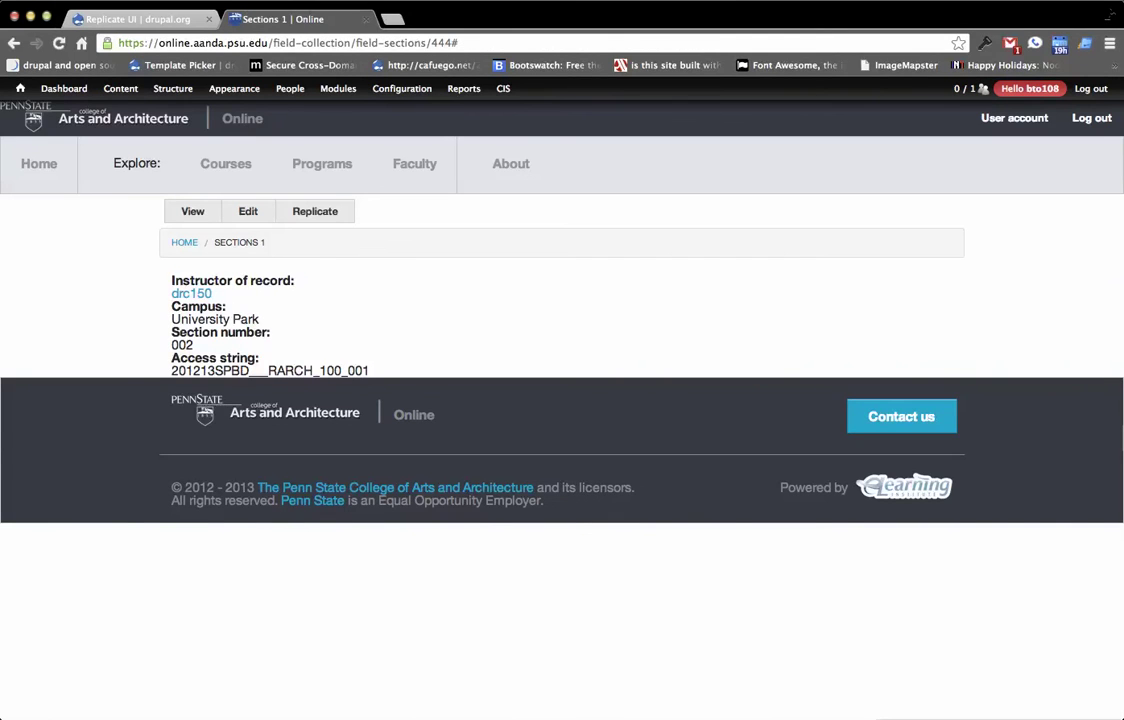
{"action": "key", "text": "super+Tab"}
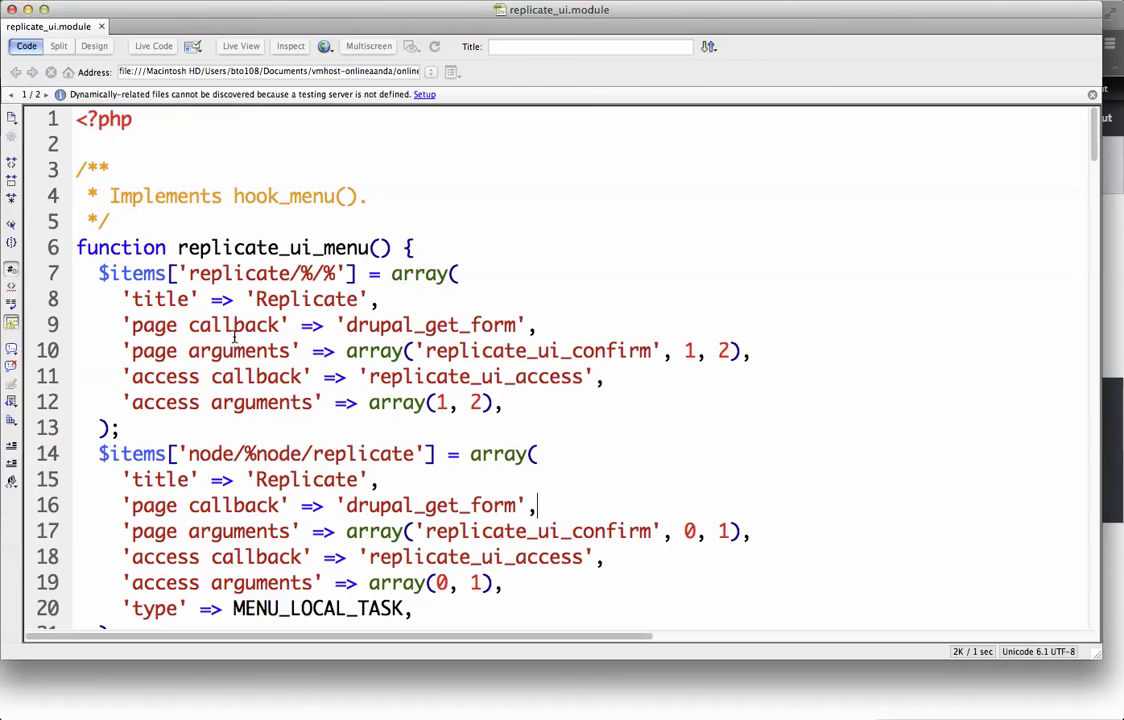
Step: Review the replicate_ui_menu function and its replicate/%/% menu path definitions in Dreamweaver
{"action": "double_click", "coordinate": [218, 247]}
{"action": "left_click", "coordinate": [265, 273]}
{"action": "scroll", "coordinate": [385, 350], "scroll_direction": "down", "scroll_amount": 5}
{"action": "scroll", "coordinate": [385, 350], "scroll_direction": "down", "scroll_amount": 3}
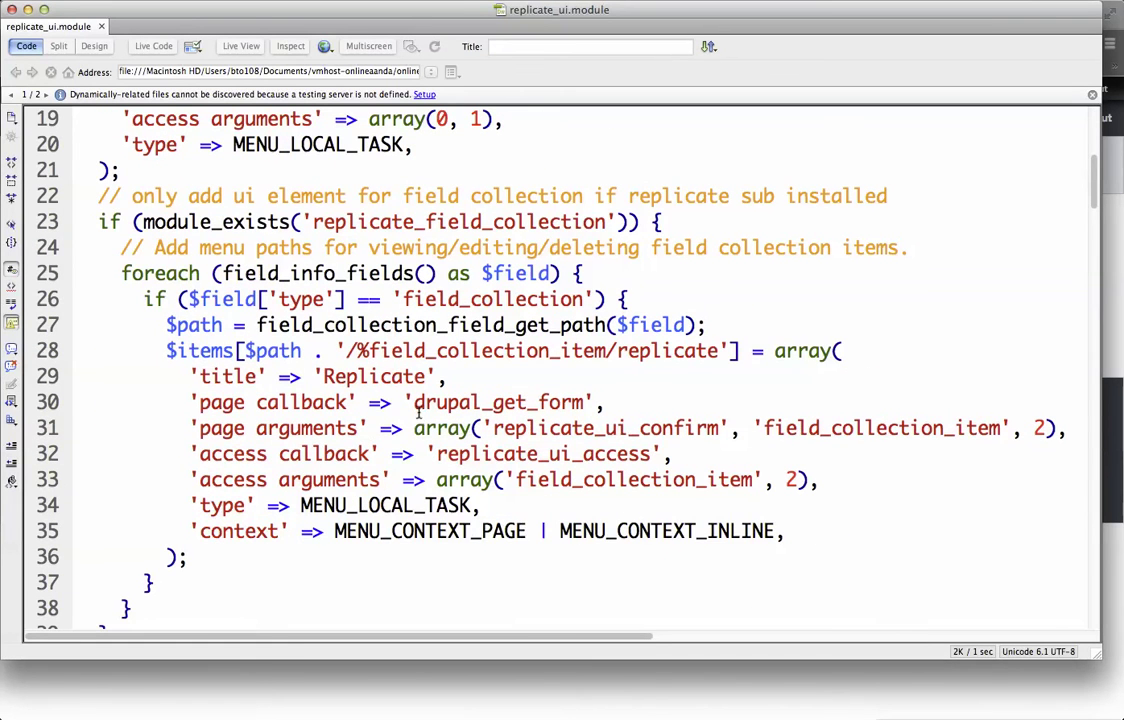
{"action": "scroll", "coordinate": [416, 408], "scroll_direction": "down", "scroll_amount": 10}
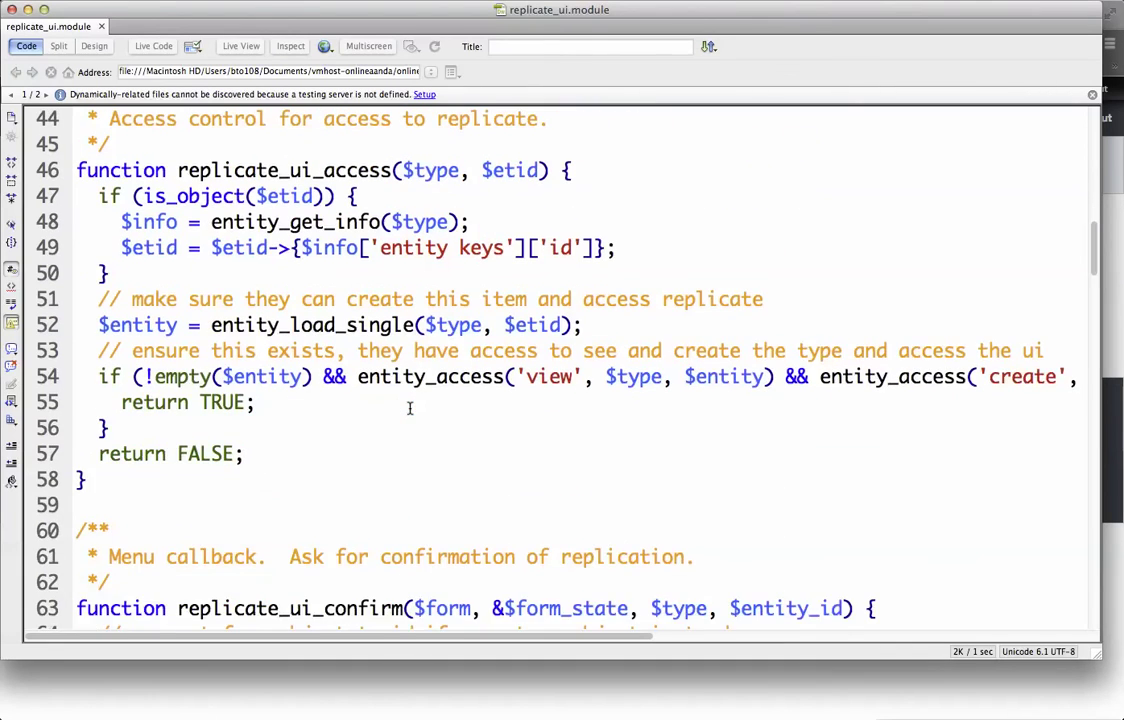
{"action": "scroll", "coordinate": [341, 284], "scroll_direction": "up", "scroll_amount": 2}
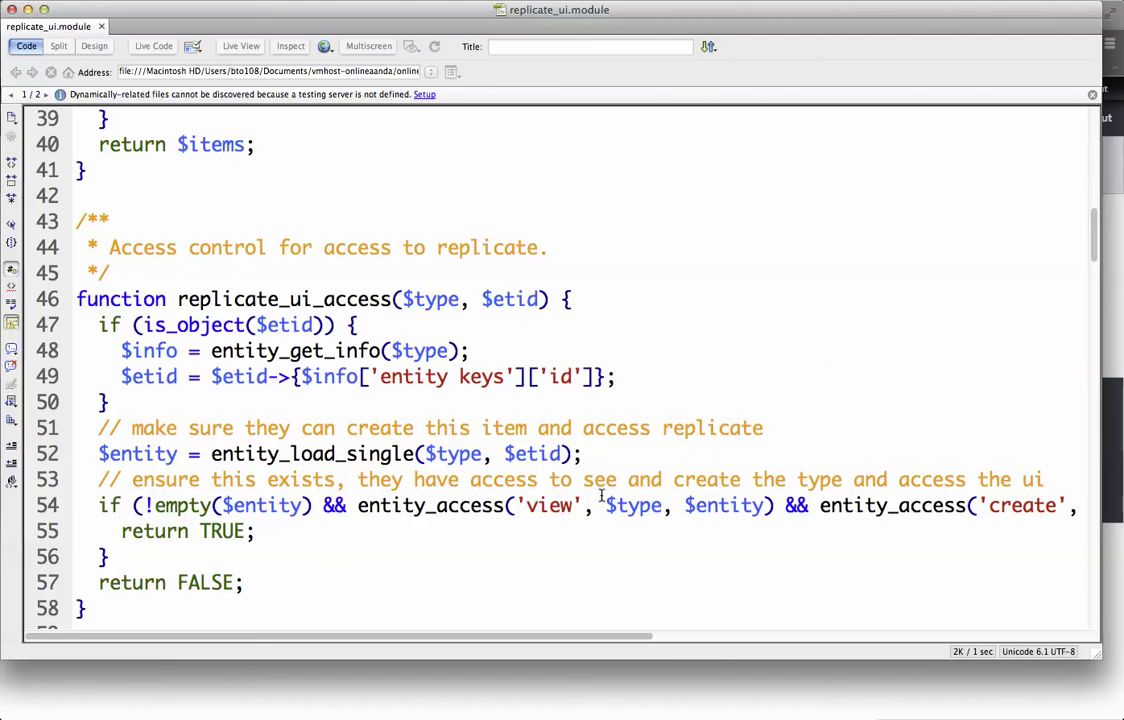
Step: Inspect the user_access('replicate entities') check, then return to the Sections 1 page in Chrome
{"action": "scroll", "coordinate": [595, 527], "scroll_direction": "right", "scroll_amount": 10}
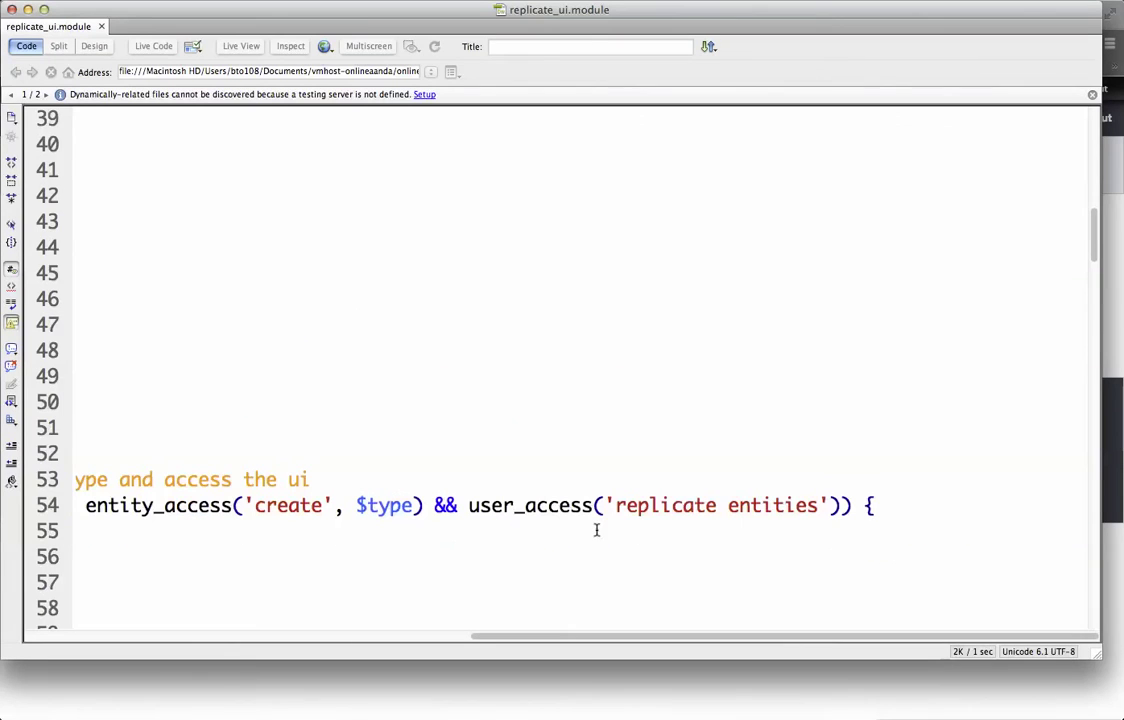
{"action": "left_click_drag", "start_coordinate": [469, 505], "coordinate": [838, 505]}
{"action": "left_click", "coordinate": [843, 505]}
{"action": "scroll", "coordinate": [587, 532], "scroll_direction": "left", "scroll_amount": 10}
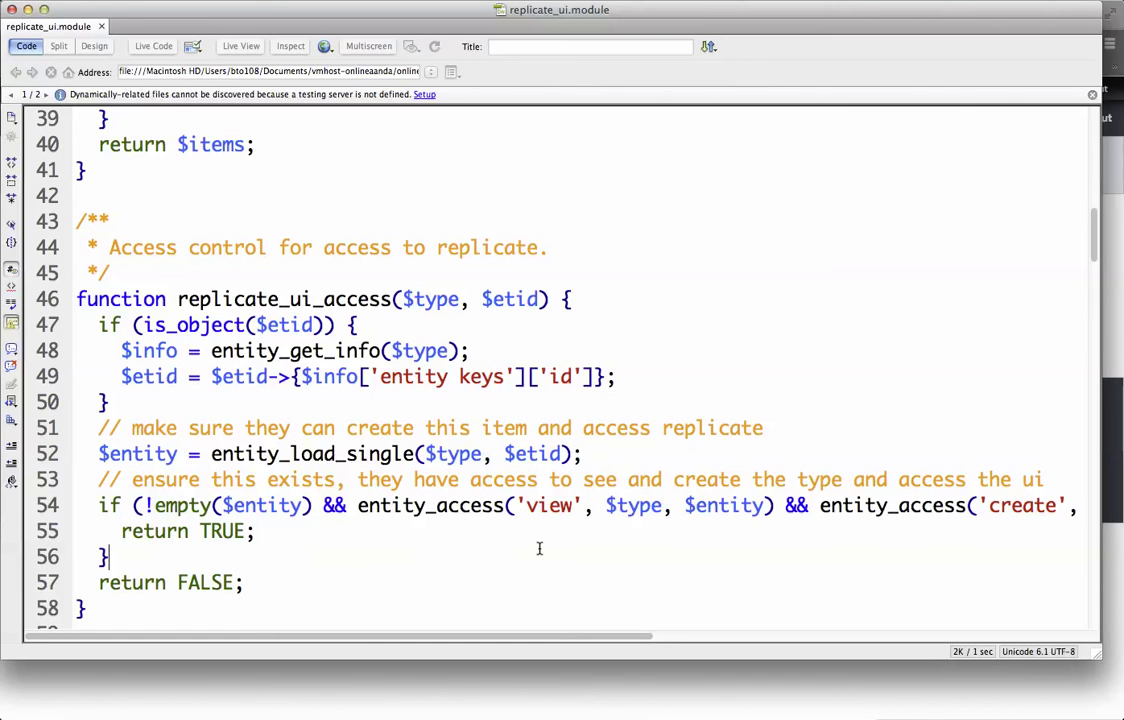
{"action": "left_click", "coordinate": [548, 681]}
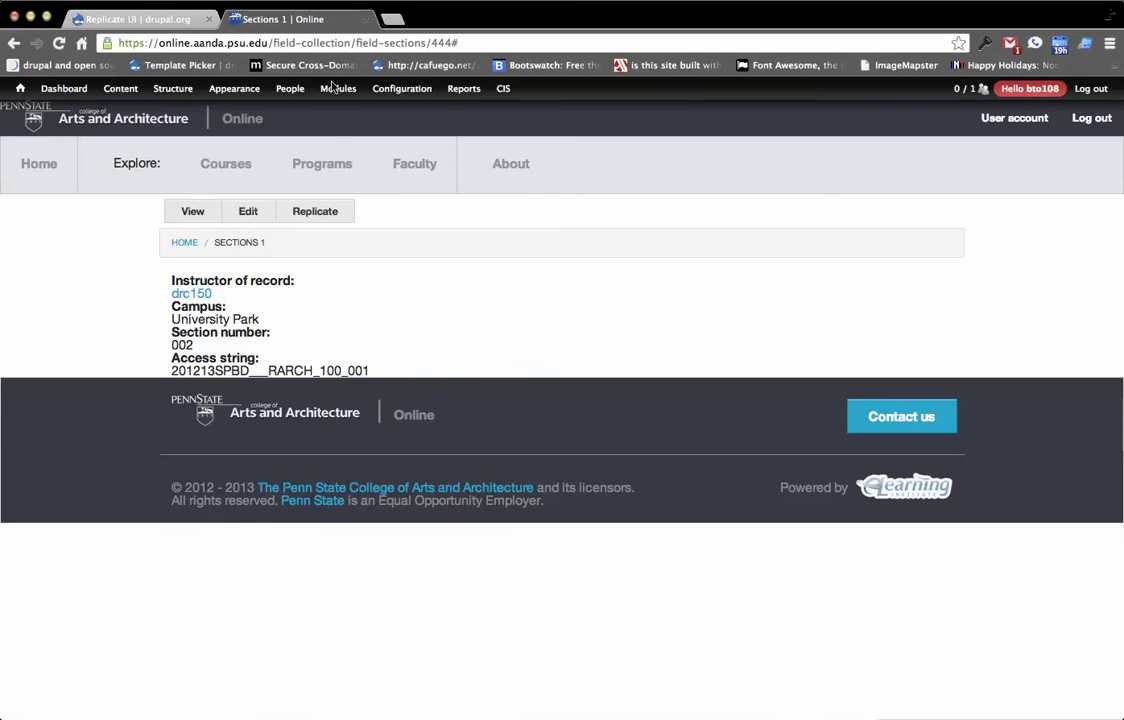
Step: Load the replicate confirmation page for node 18 at /replicate/node/18
{"action": "left_click_drag", "start_coordinate": [272, 43], "coordinate": [406, 293]}
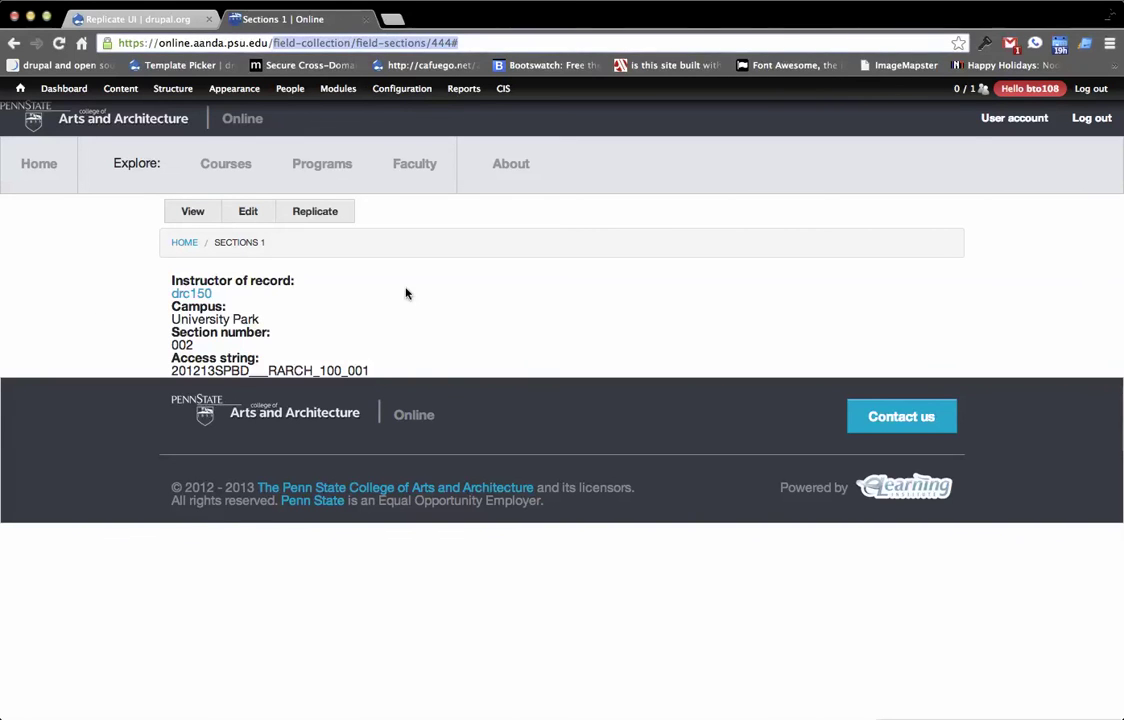
{"action": "type", "text": "user/"}
{"action": "key", "text": "BackSpace"}
{"action": "key", "text": "BackSpace"}
{"action": "key", "text": "BackSpace"}
{"action": "key", "text": "BackSpace"}
{"action": "key", "text": "BackSpace"}
{"action": "key", "text": "BackSpace"}
{"action": "key", "text": "BackSpace"}
{"action": "type", "text": "r"}
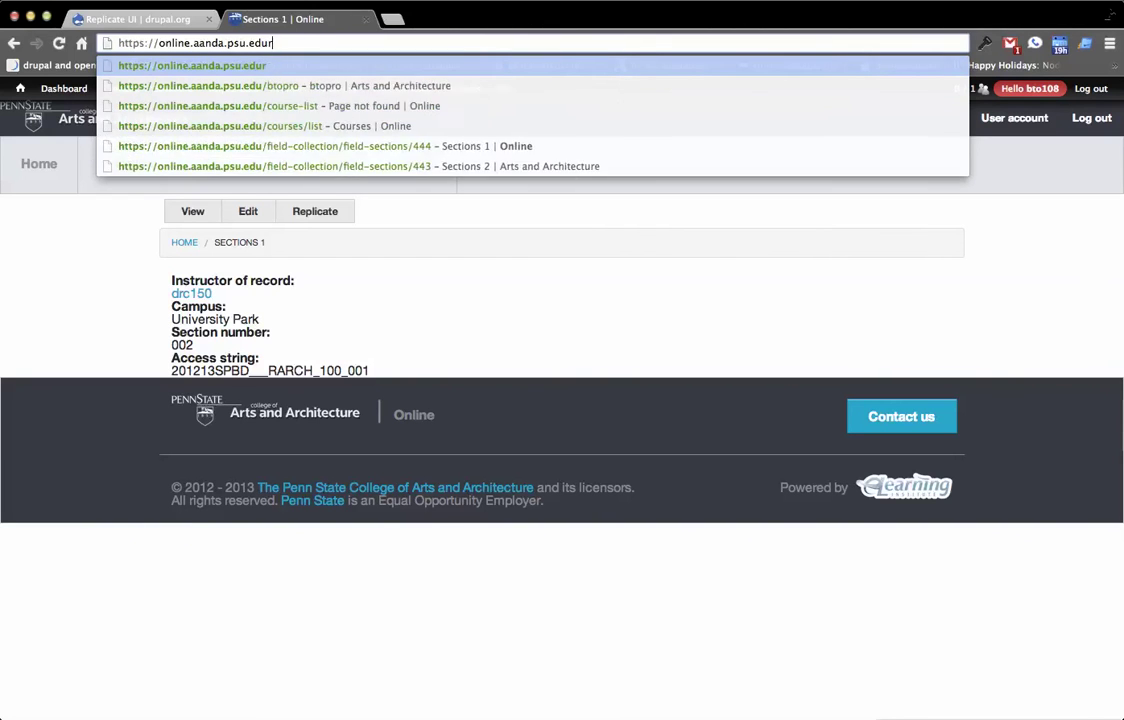
{"action": "type", "text": "epli"}
{"action": "key", "text": "BackSpace"}
{"action": "key", "text": "BackSpace"}
{"action": "key", "text": "BackSpace"}
{"action": "key", "text": "BackSpace"}
{"action": "key", "text": "BackSpace"}
{"action": "type", "text": "/r"}
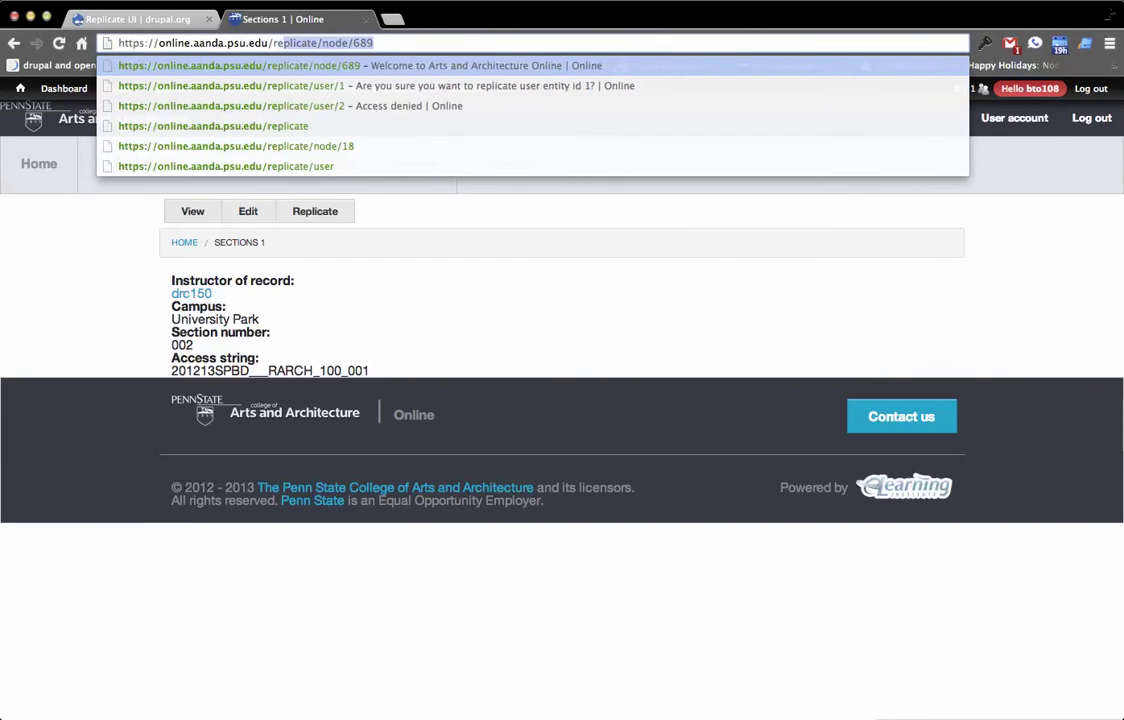
{"action": "type", "text": "eplicate/node"}
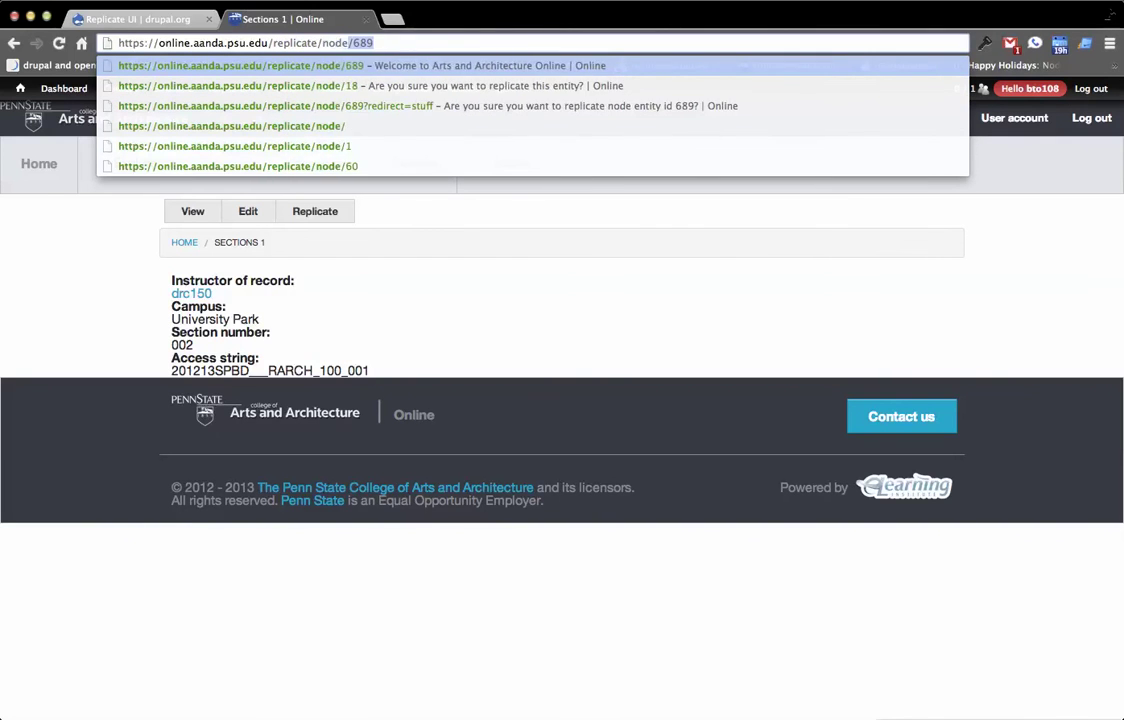
{"action": "type", "text": "/1"}
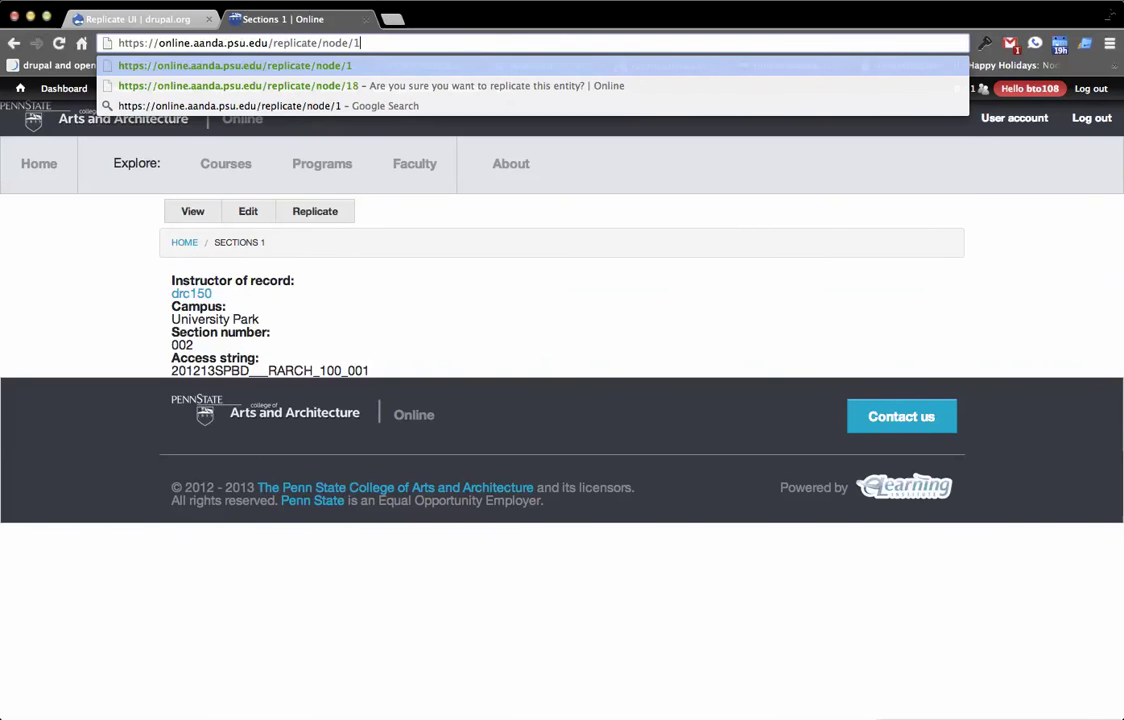
{"action": "type", "text": "8"}
{"action": "key", "text": "Return"}
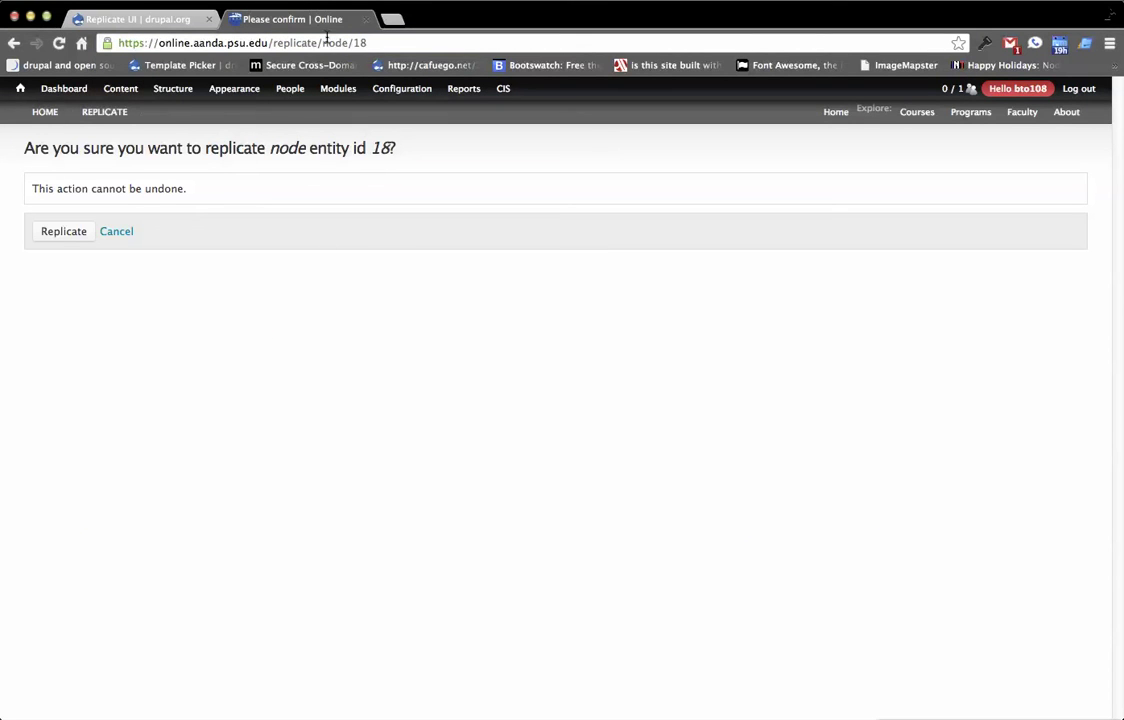
Step: Change the address to /replicate/user/1 to load the confirmation for user 1
{"action": "double_click", "coordinate": [326, 40]}
{"action": "type", "text": "user"}
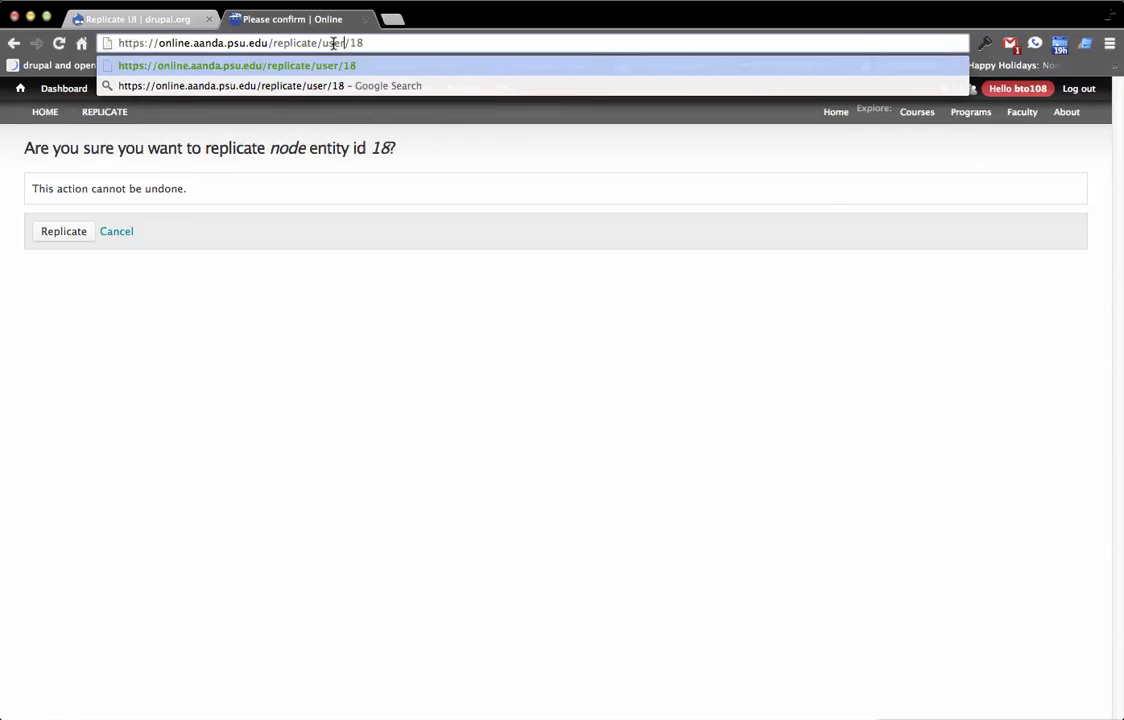
{"action": "left_click", "coordinate": [358, 43]}
{"action": "key", "text": "BackSpace"}
{"action": "key", "text": "Return"}
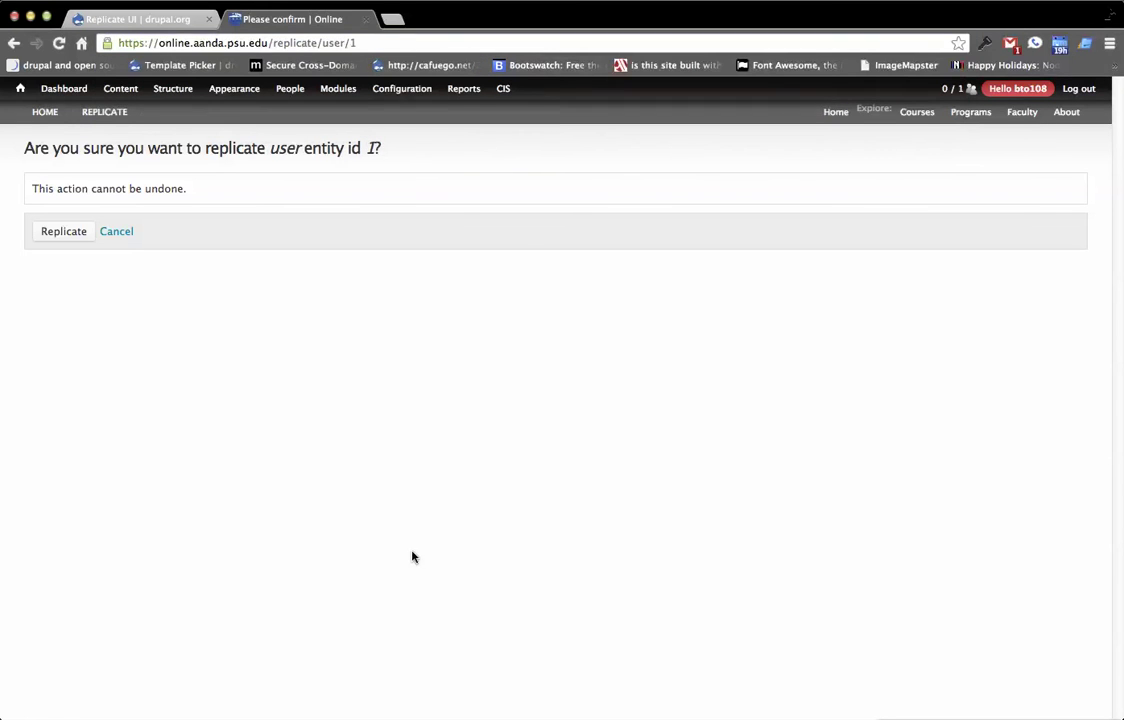